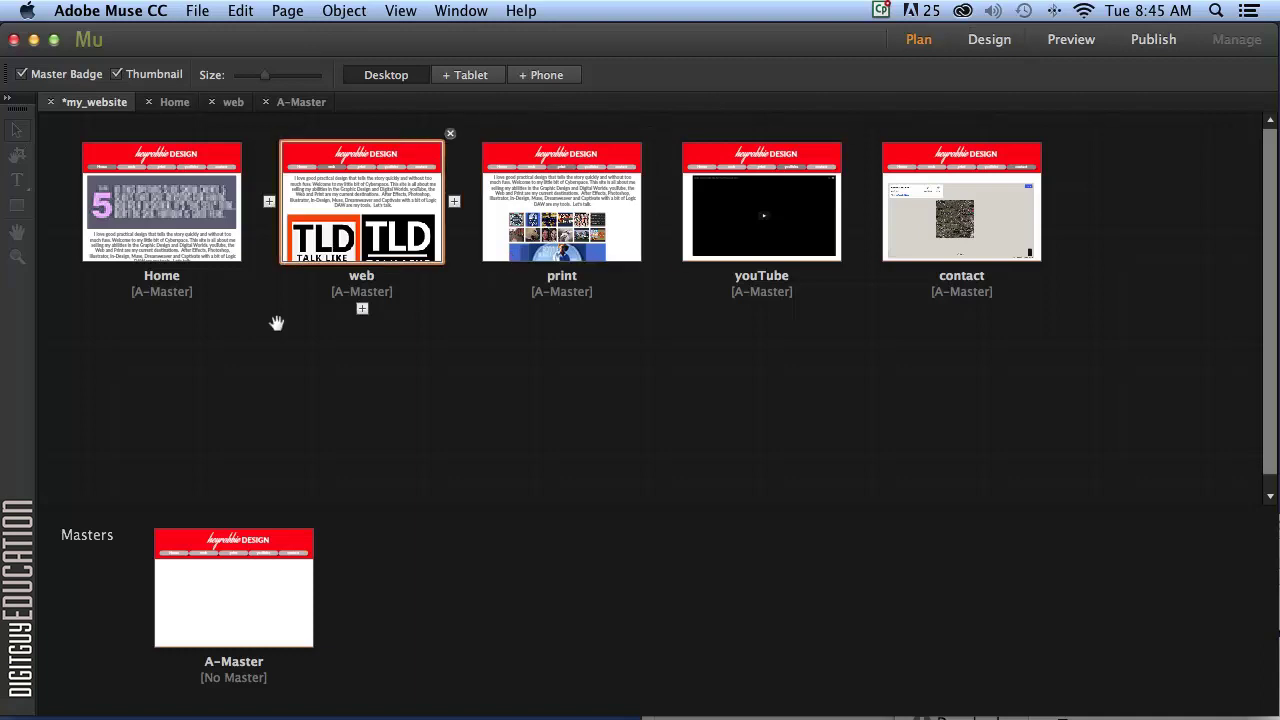
# Open the Home page, then the web page, returning to the site plan after each.
pyautogui.doubleClick(152, 212)
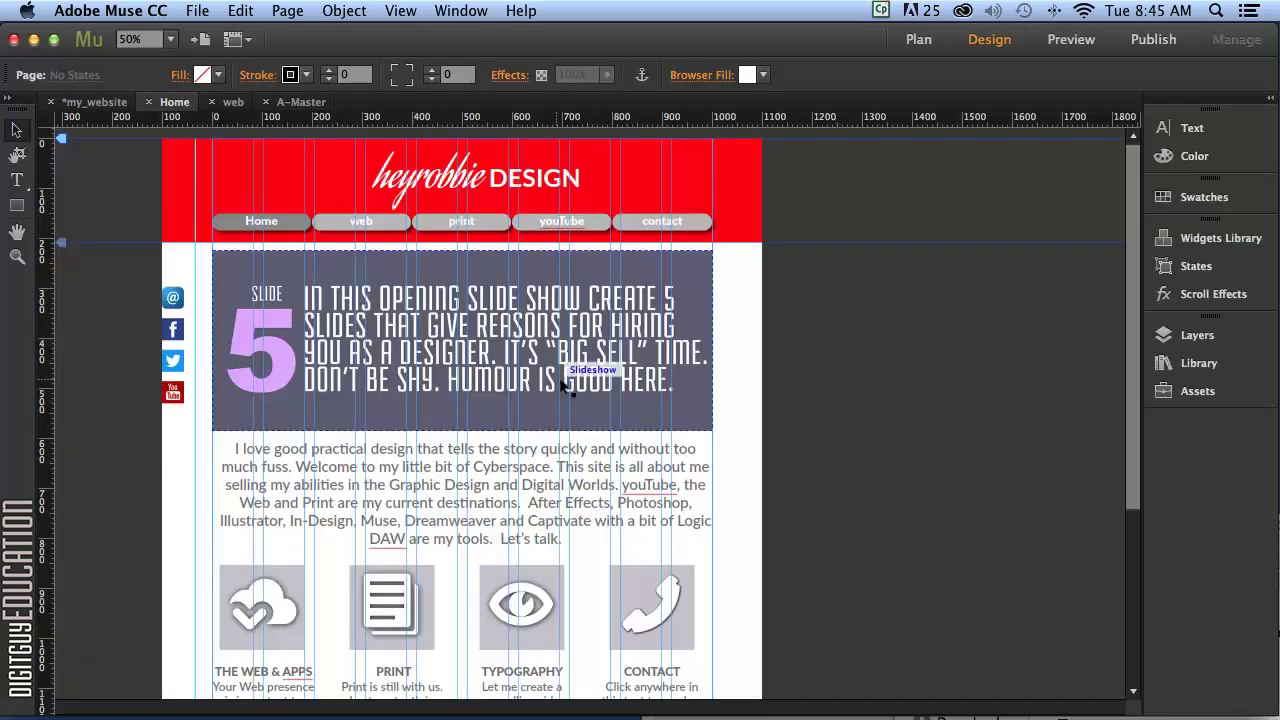
pyautogui.click(918, 39)
pyautogui.doubleClick(372, 218)
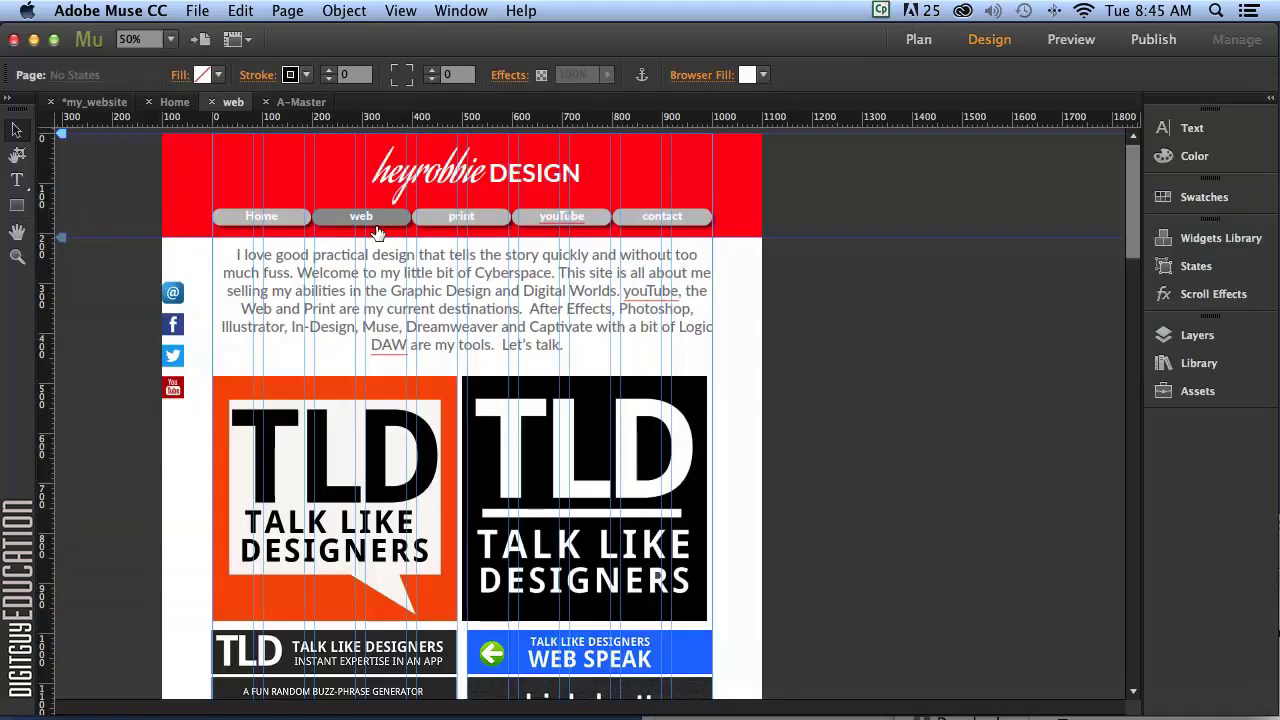
pyautogui.click(916, 40)
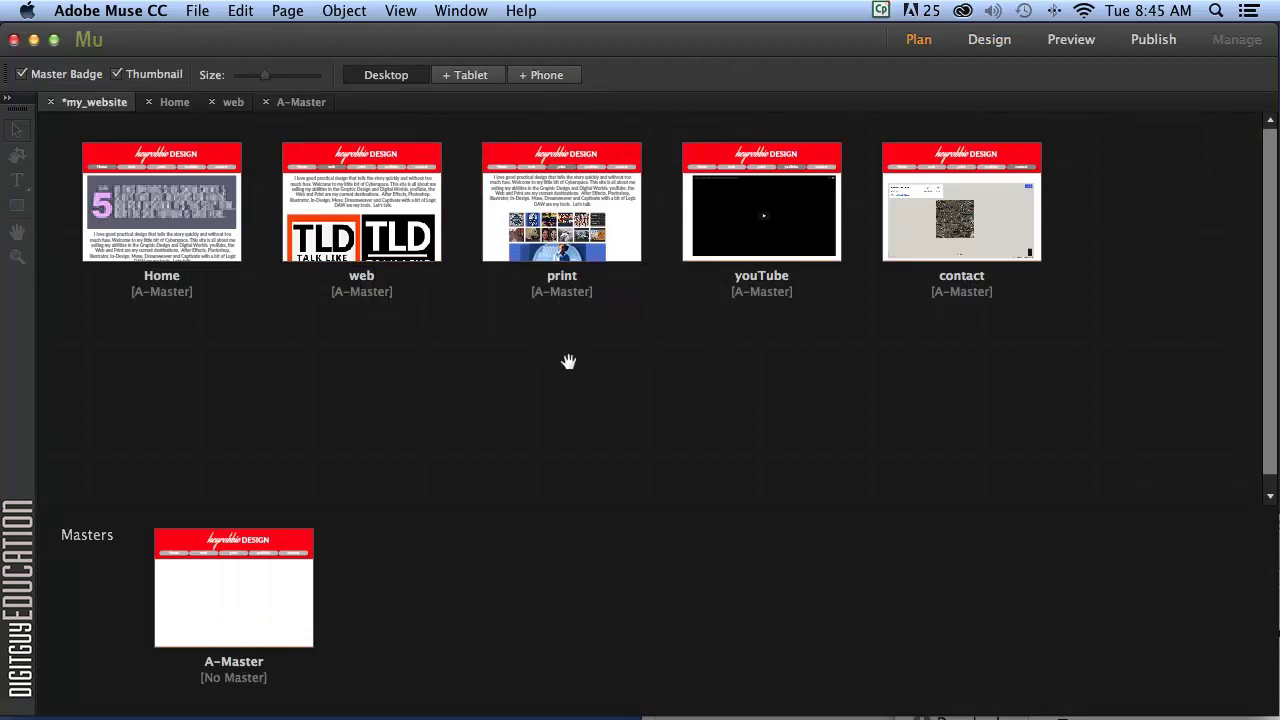
# Add a Phone layout copied from Desktop, with Copy Site Plan and Copy Page Attributes checked.
pyautogui.click(541, 75)
pyautogui.moveTo(639, 276); pyautogui.dragTo(618, 244)
pyautogui.moveTo(728, 240); pyautogui.dragTo(725, 236)
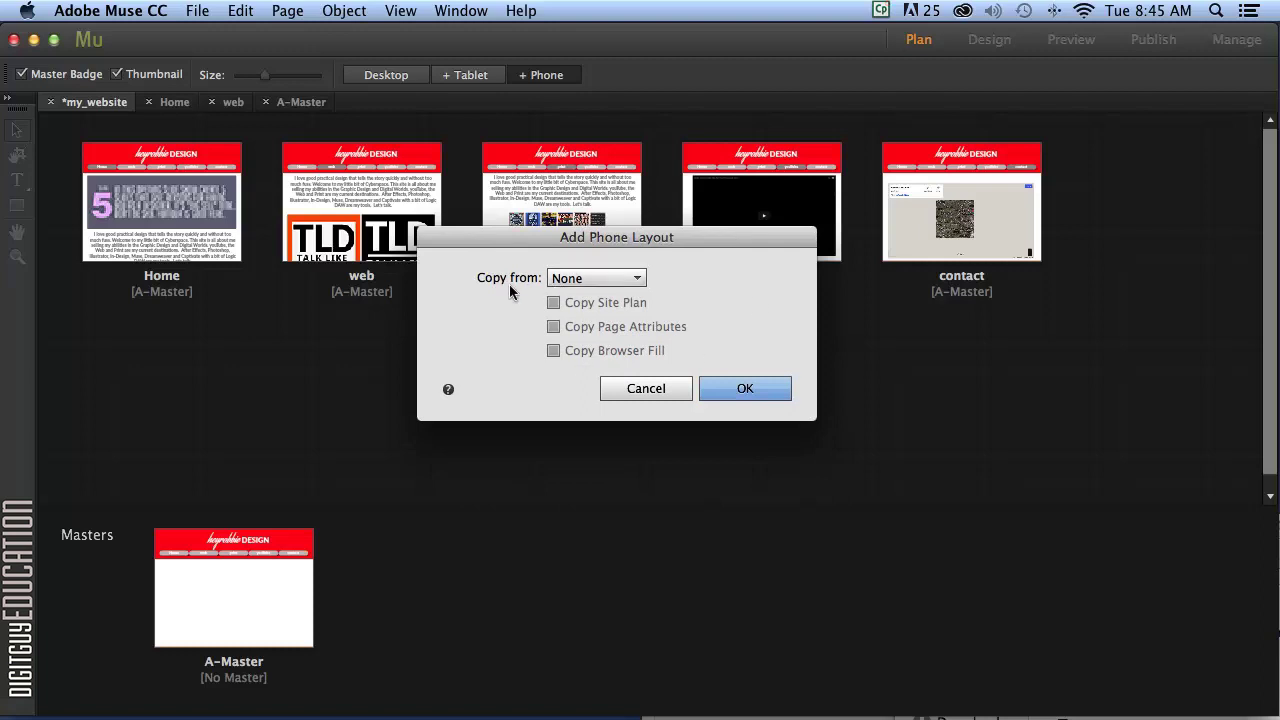
pyautogui.click(624, 279)
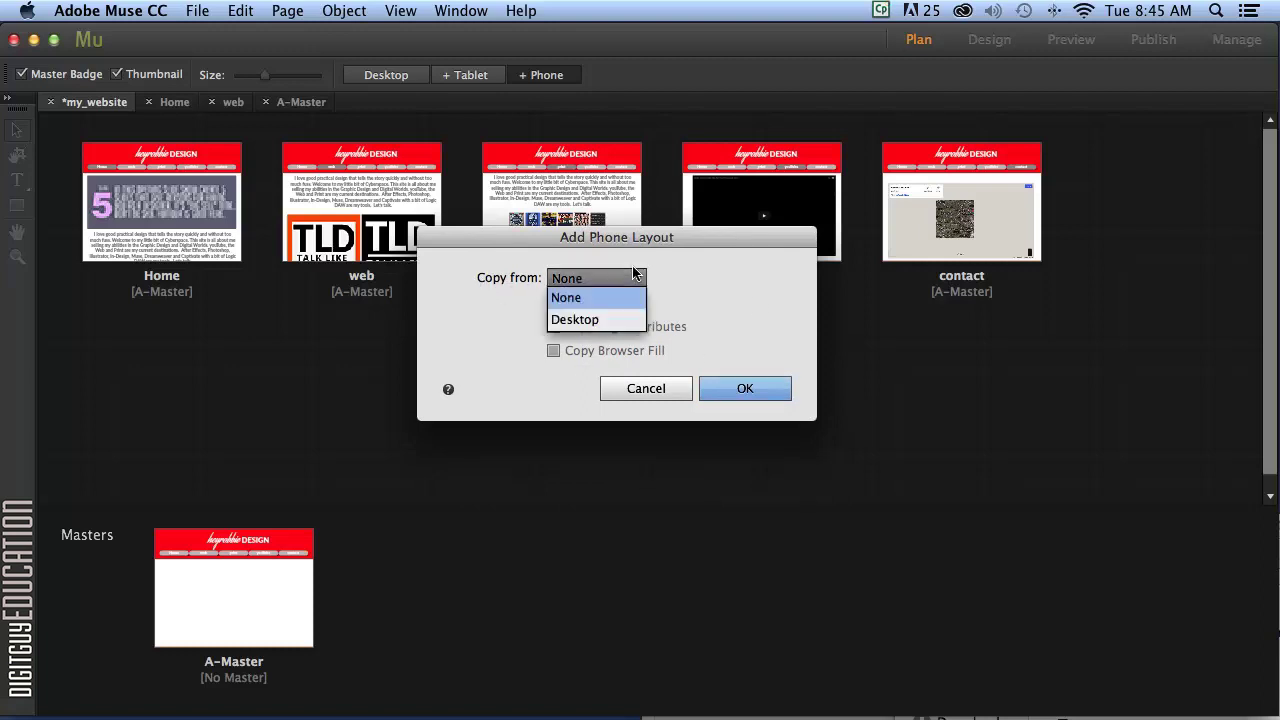
pyautogui.click(596, 320)
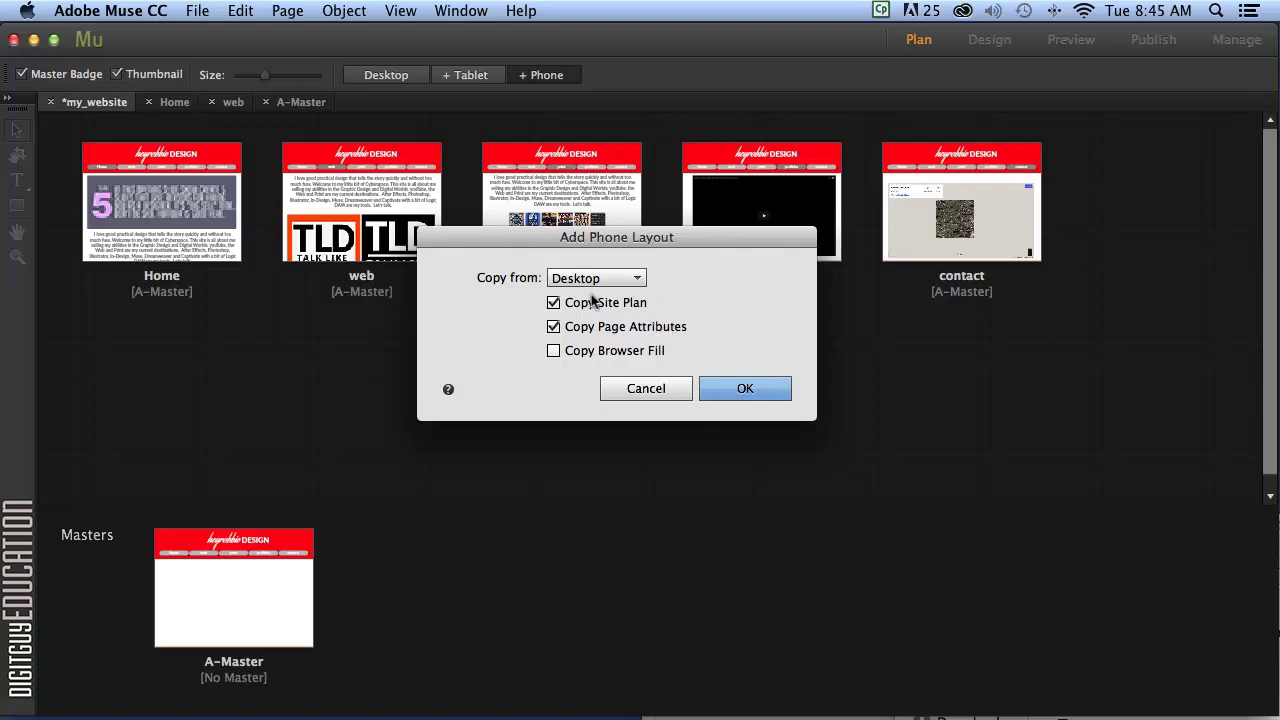
pyautogui.click(736, 388)
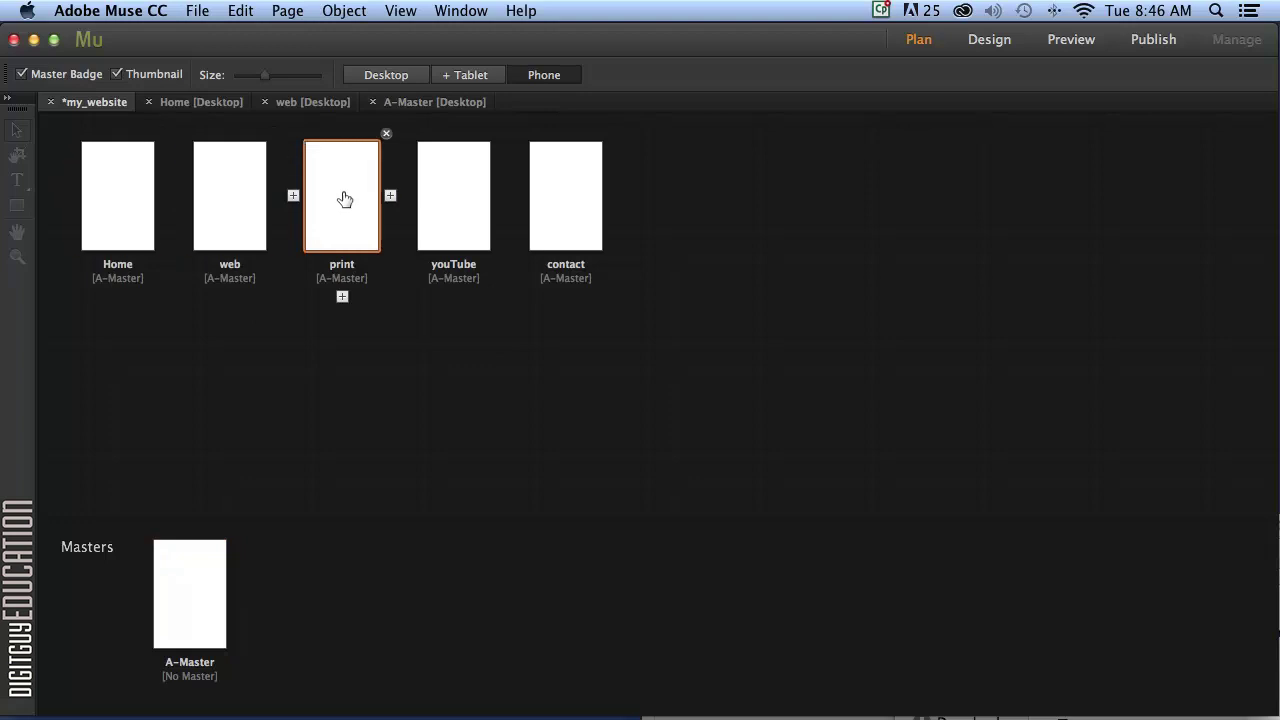
# In the Phone layout's Site Properties, keep page width 380 and change Min Height from 570 to 800.
pyautogui.click(196, 11)
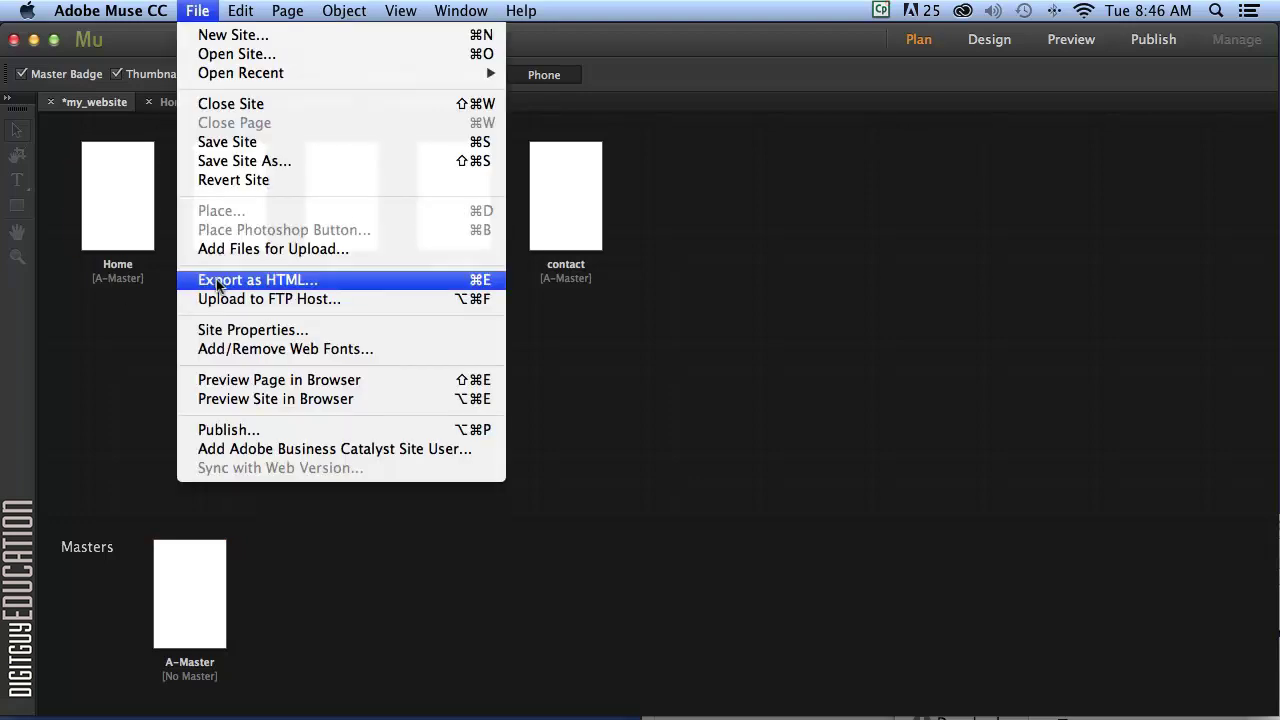
pyautogui.click(232, 331)
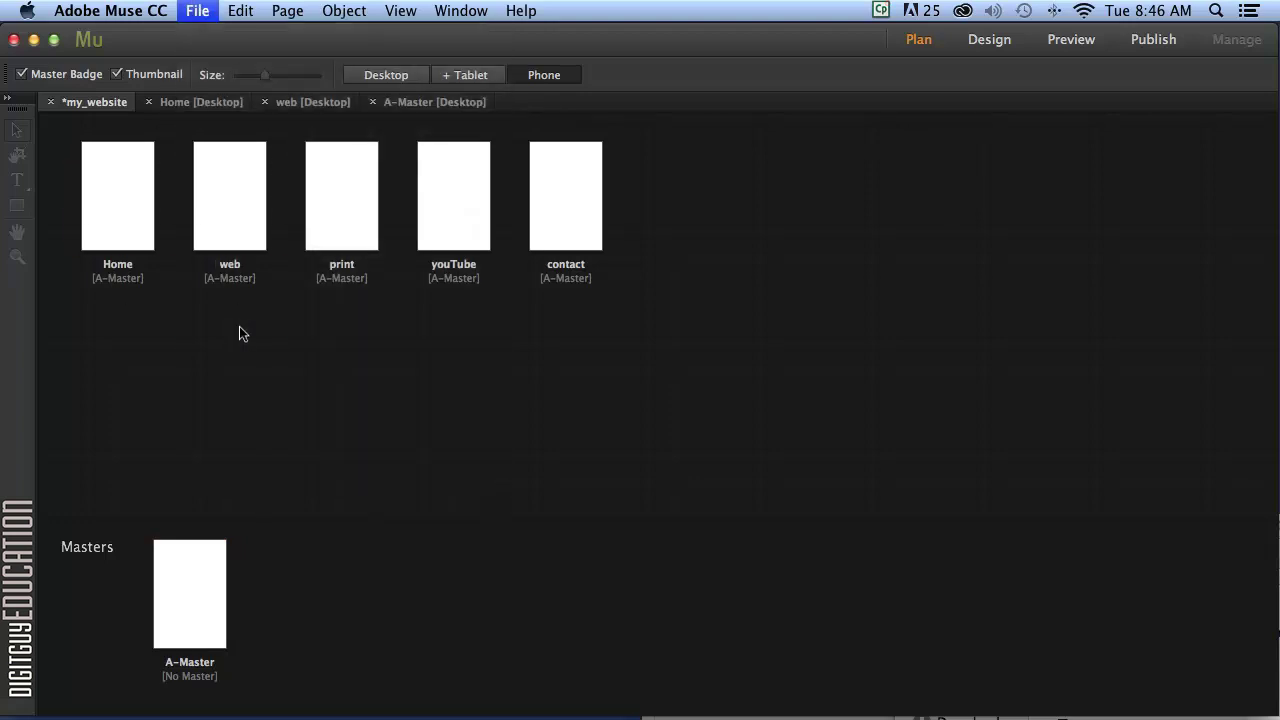
pyautogui.moveTo(686, 131); pyautogui.dragTo(683, 103)
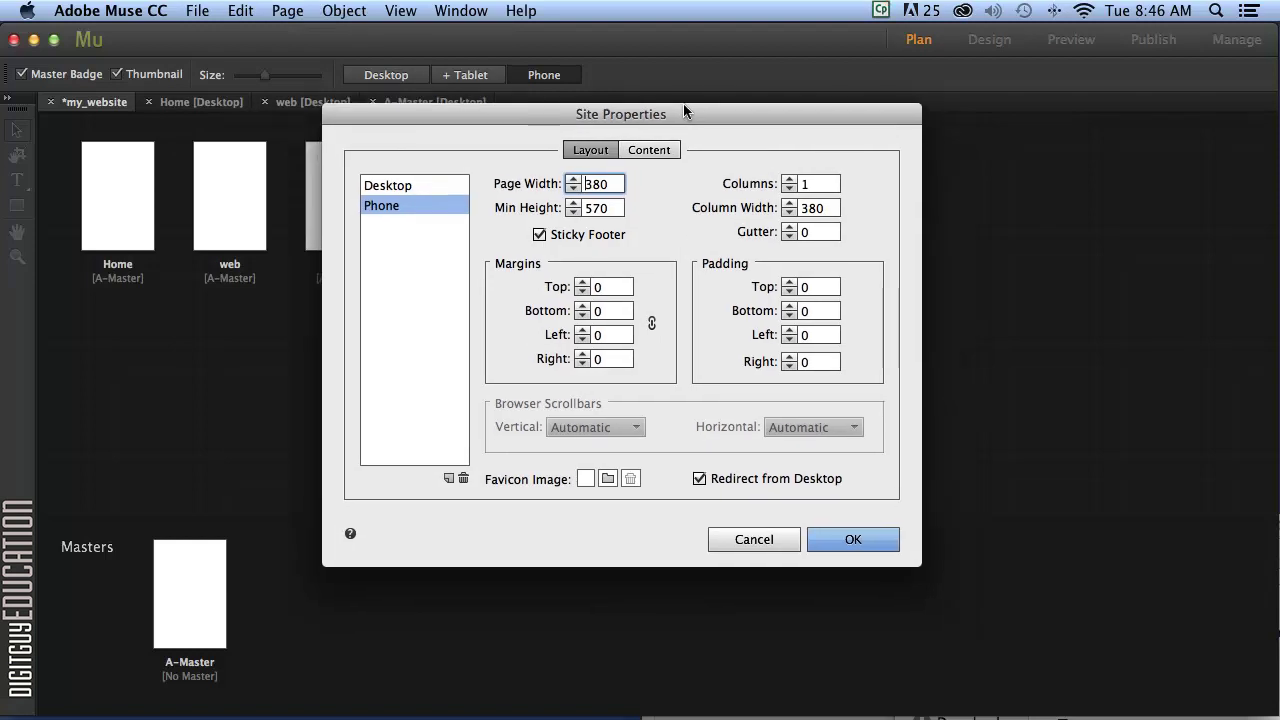
pyautogui.moveTo(687, 105); pyautogui.dragTo(674, 95)
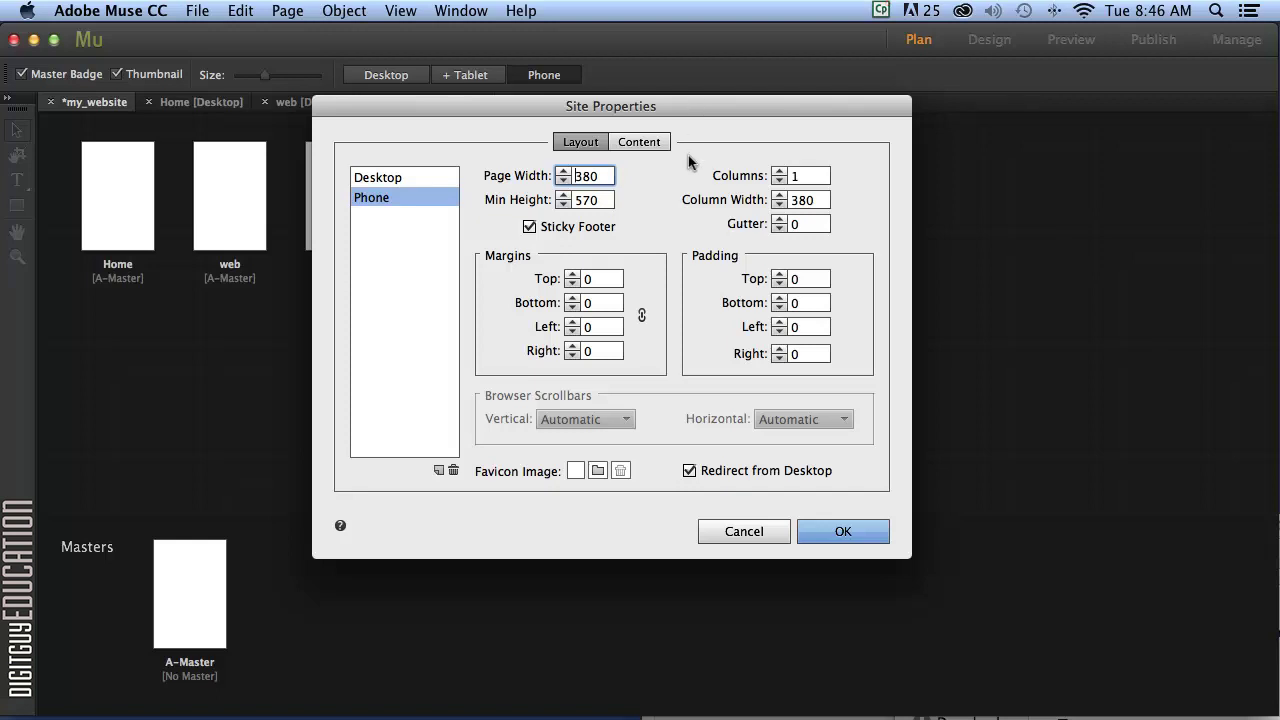
pyautogui.moveTo(730, 97); pyautogui.dragTo(694, 98)
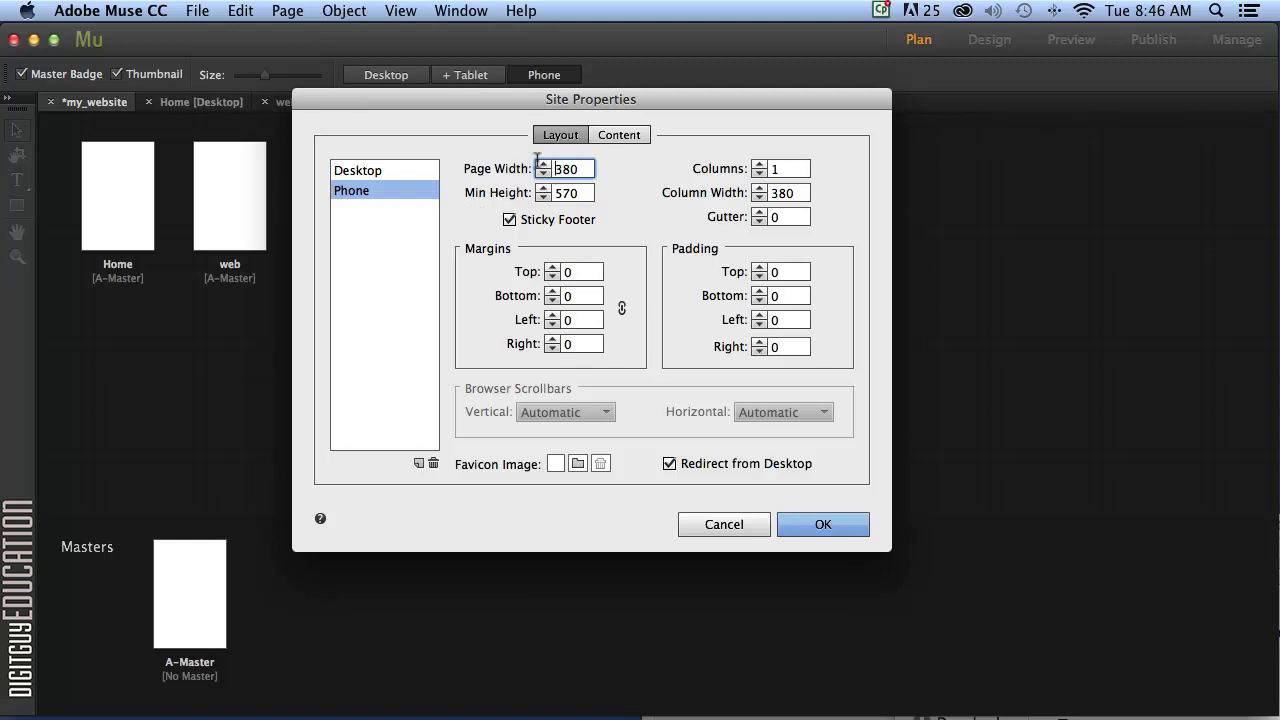
pyautogui.moveTo(578, 168); pyautogui.dragTo(530, 168)
pyautogui.moveTo(696, 92); pyautogui.dragTo(694, 91)
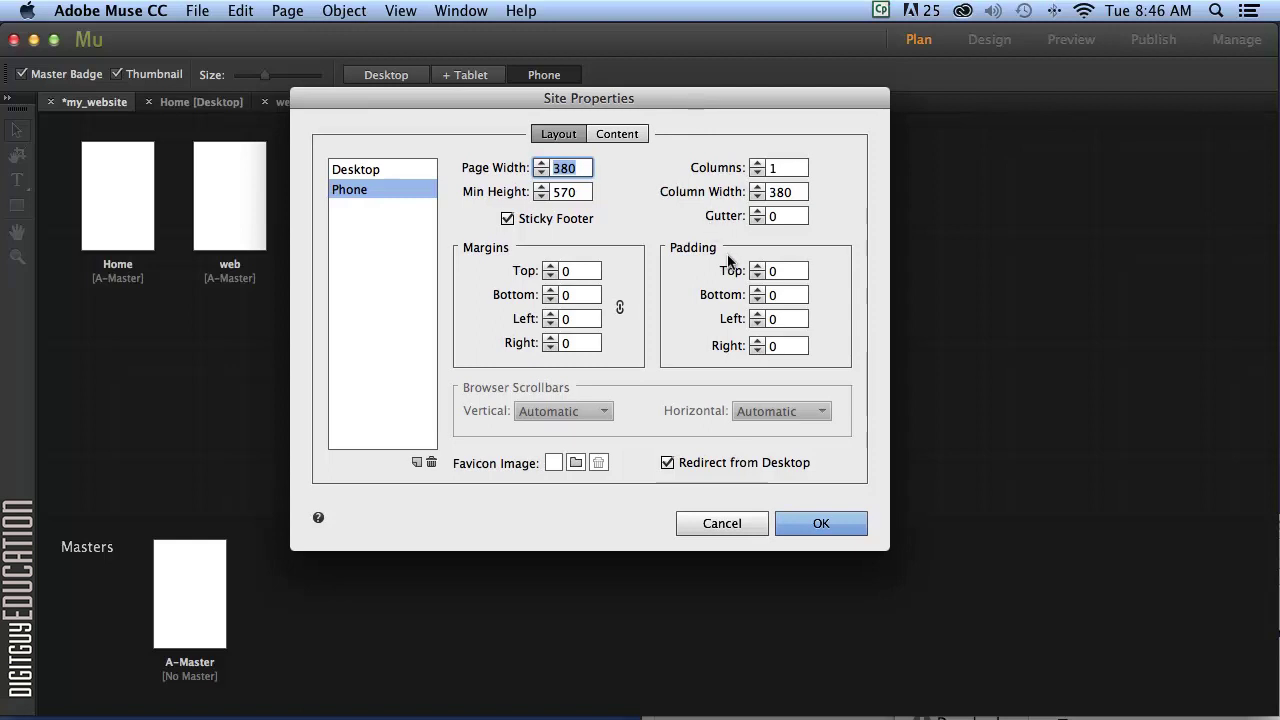
pyautogui.press('Tab')
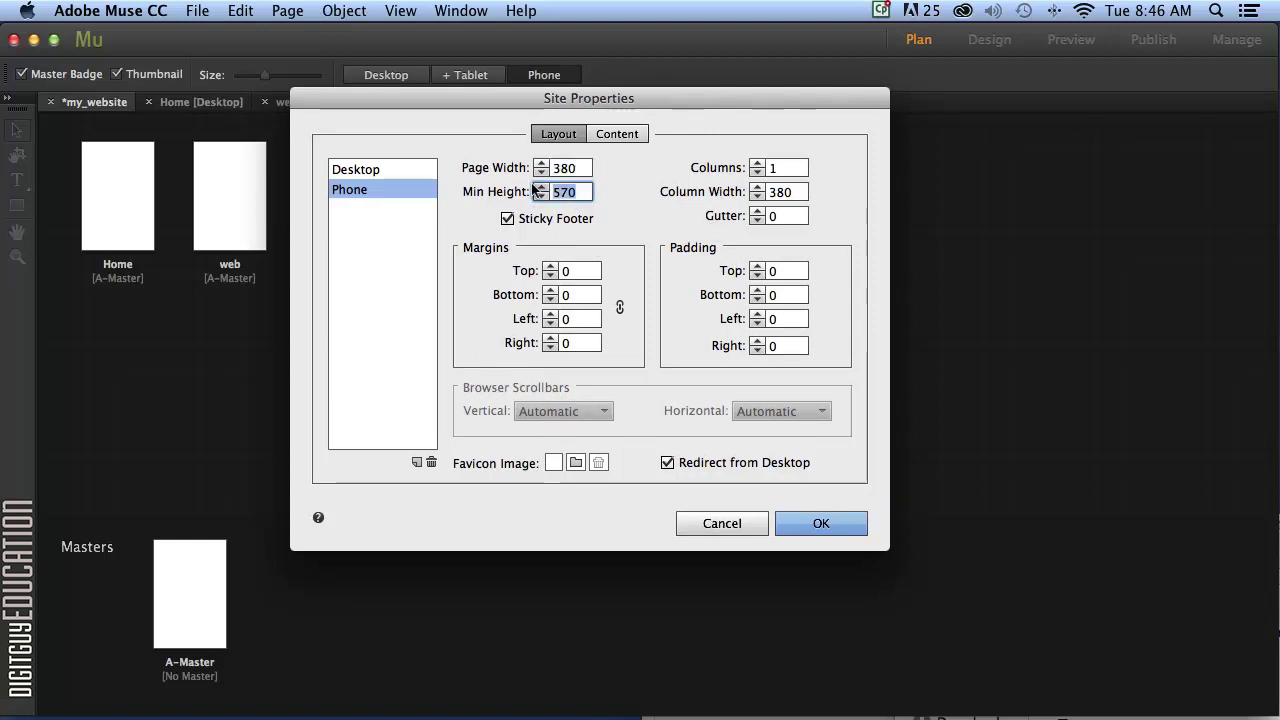
pyautogui.write('800')
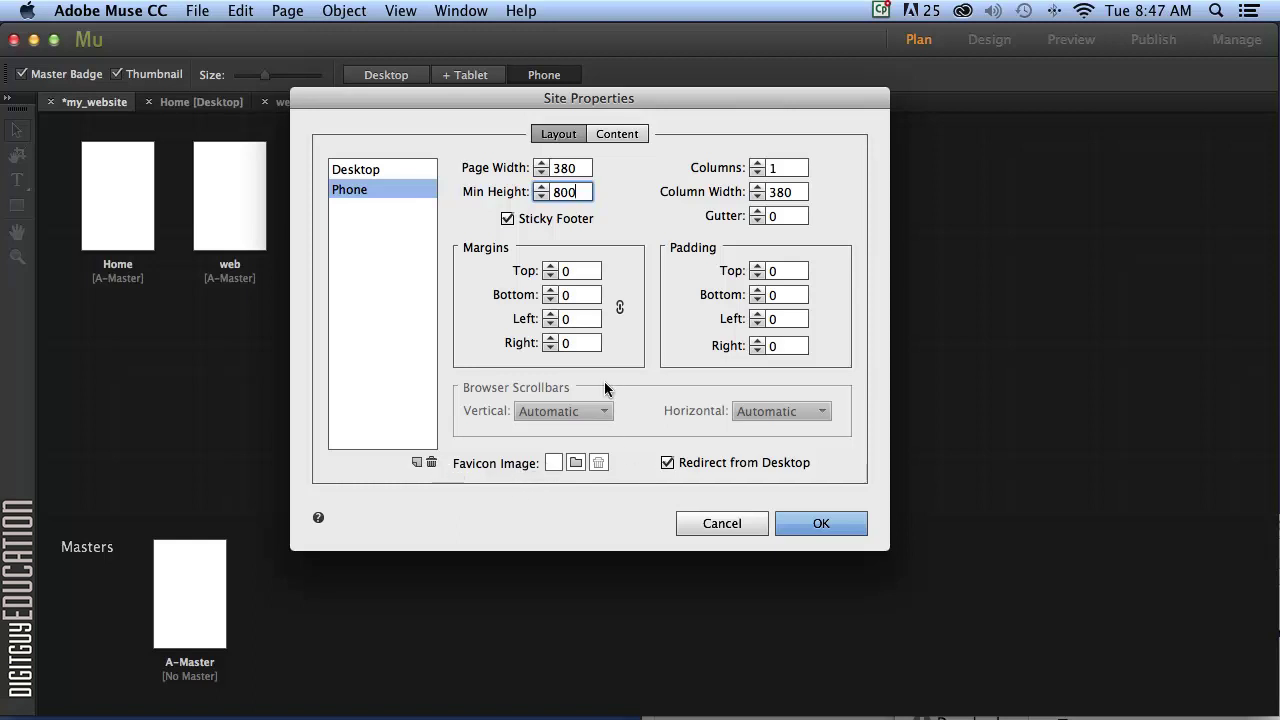
# Leave the Content tab's image resolution at Standard, return to Layout, and apply the site properties.
pyautogui.click(612, 131)
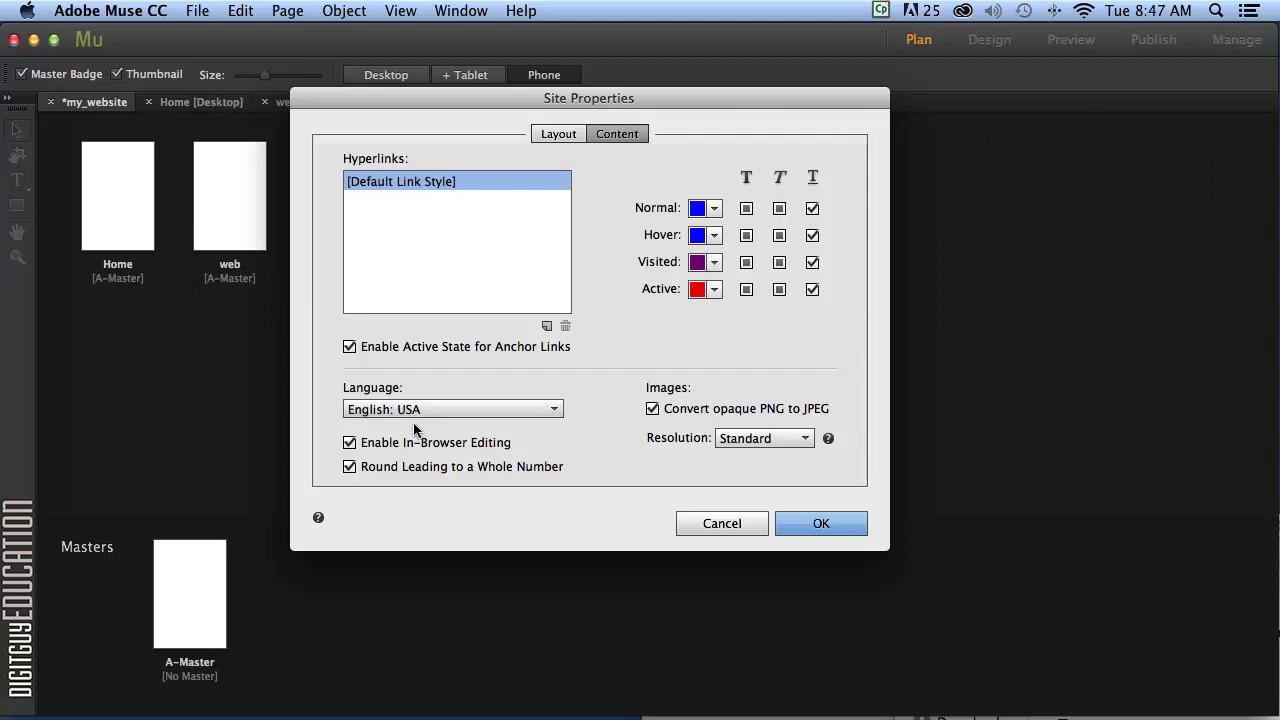
pyautogui.click(805, 438)
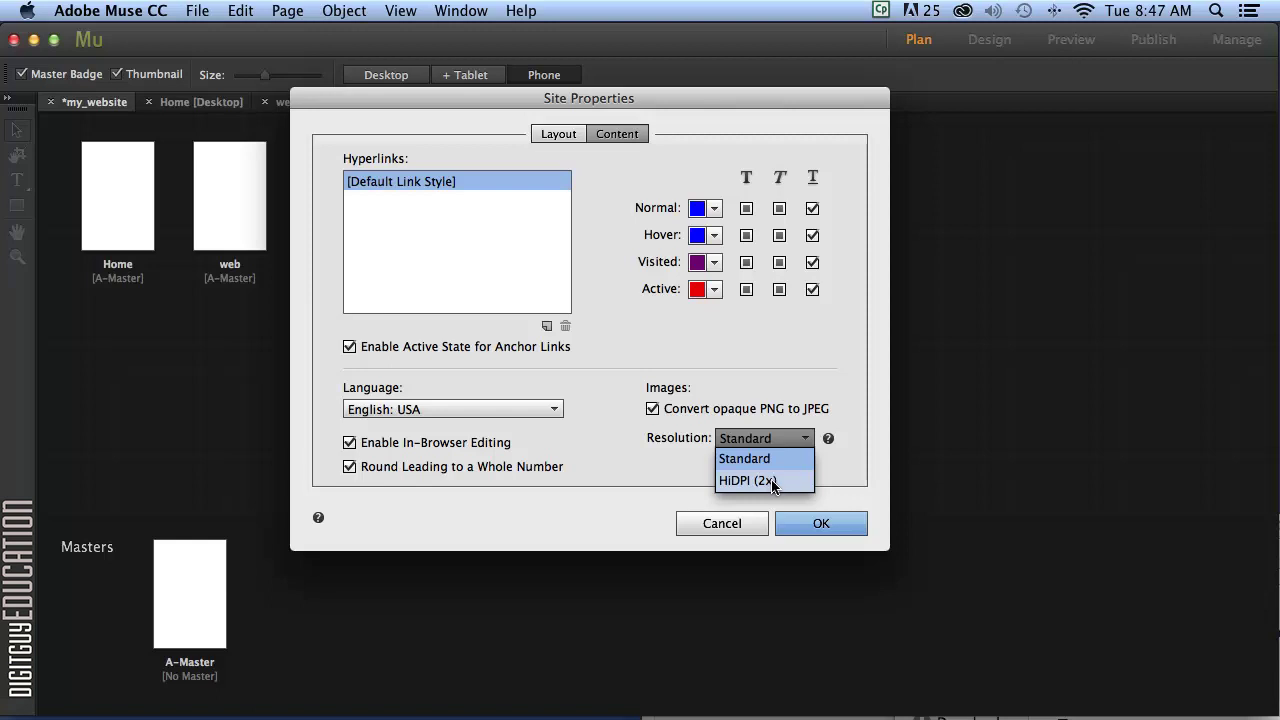
pyautogui.click(855, 460)
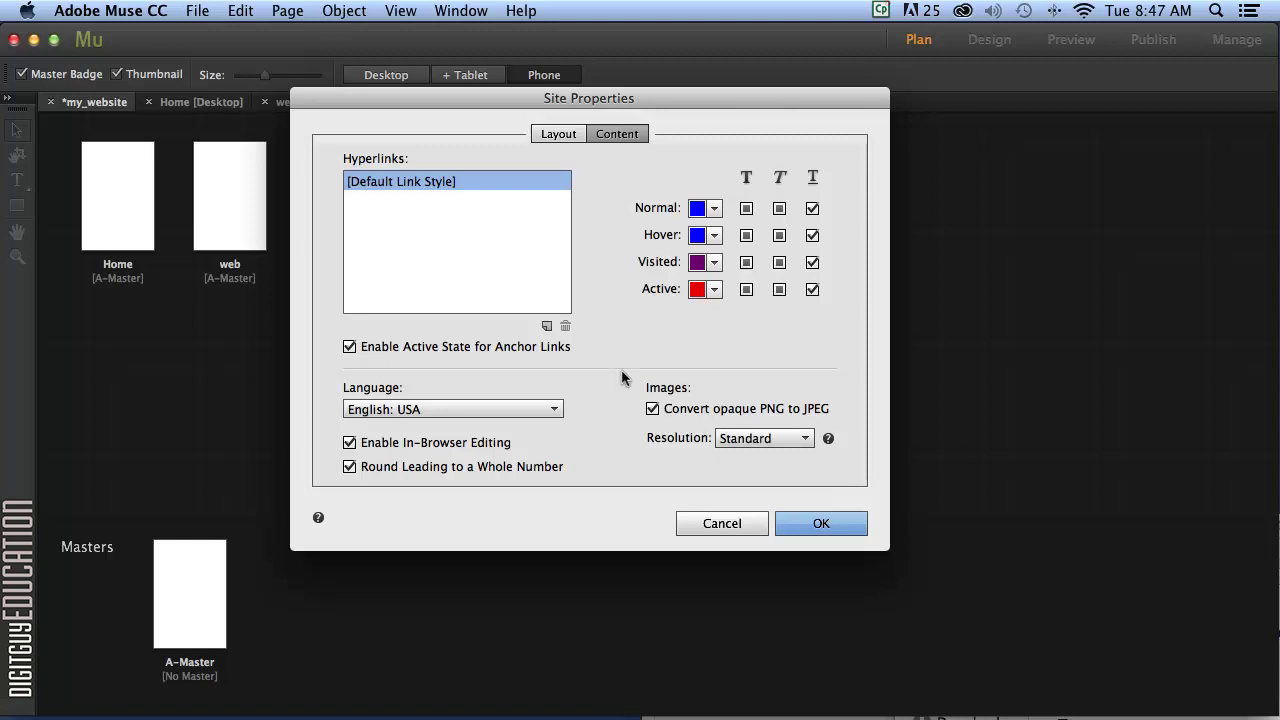
pyautogui.click(558, 134)
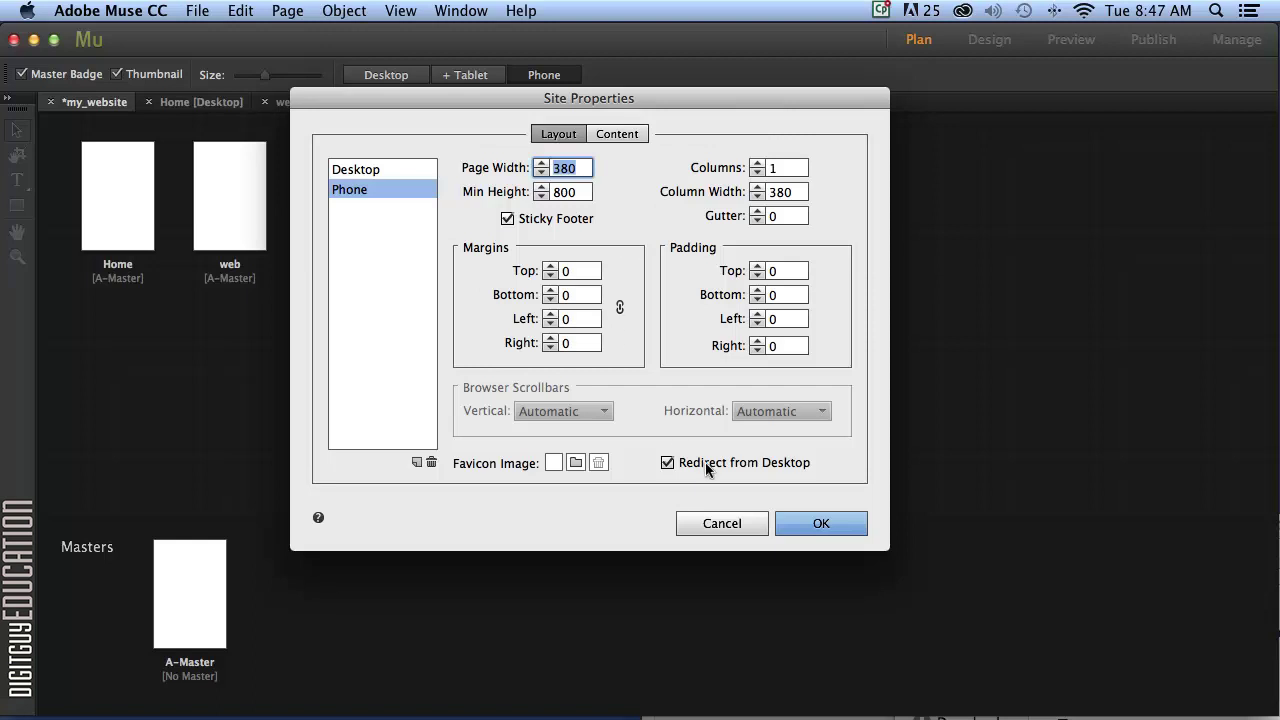
pyautogui.click(797, 525)
pyautogui.click(802, 521)
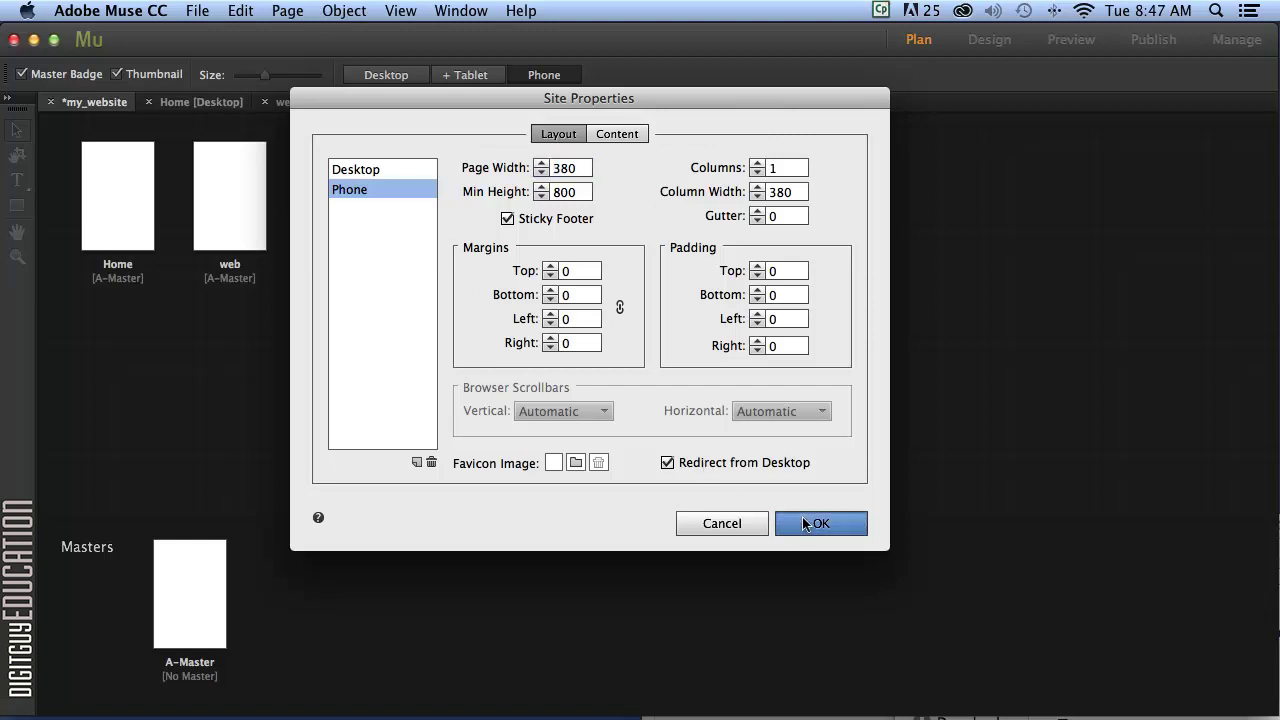
pyautogui.click(803, 518)
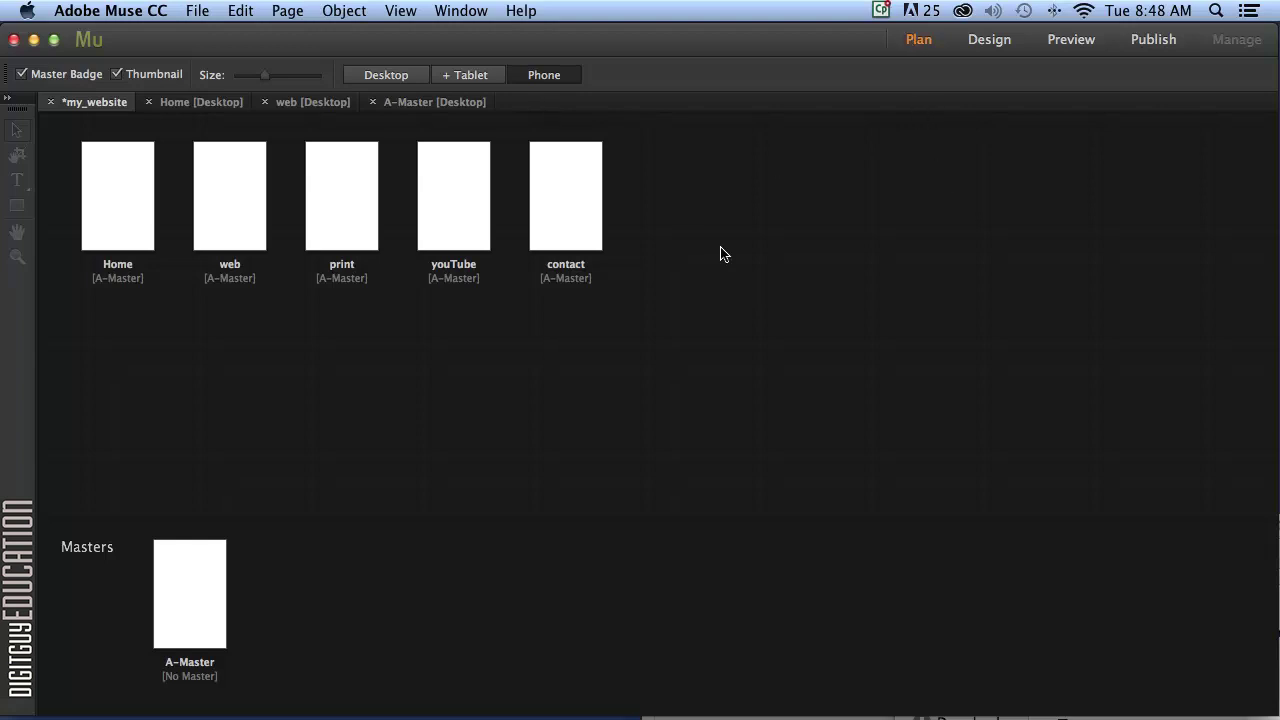
# Open the Desktop layout's A-Master master page for editing.
pyautogui.click(377, 80)
pyautogui.moveTo(294, 618)
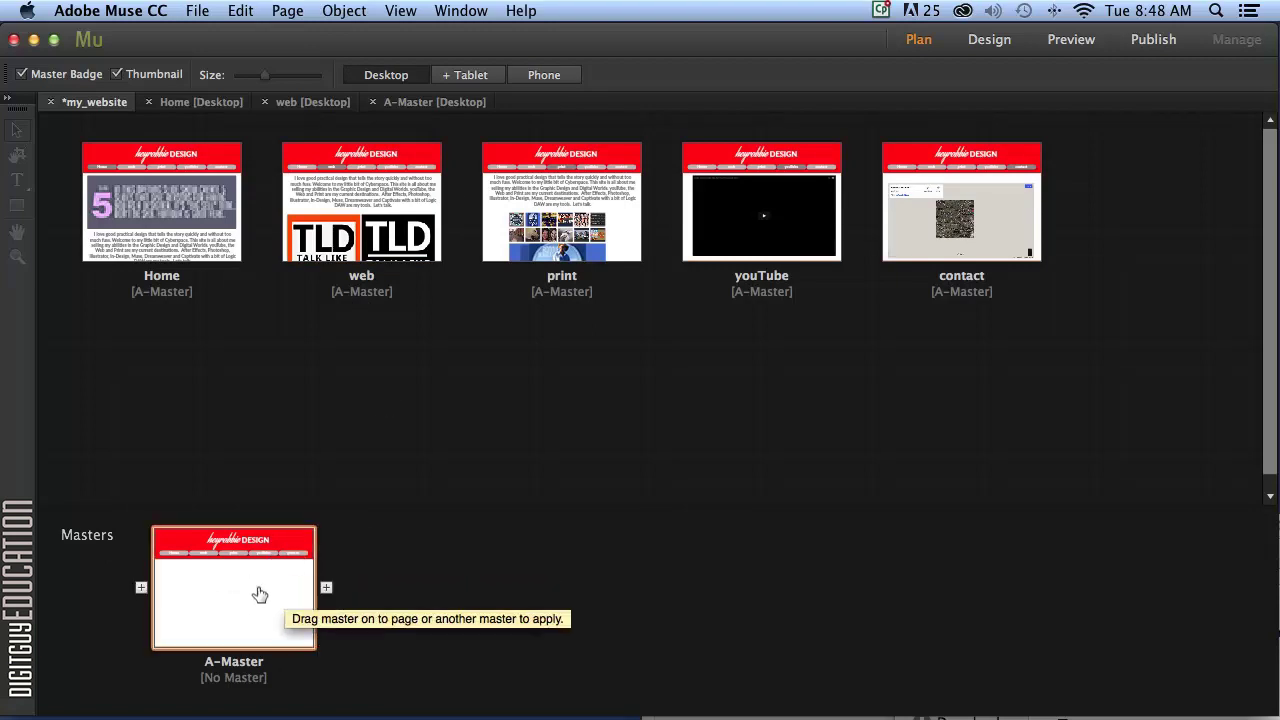
pyautogui.doubleClick(258, 591)
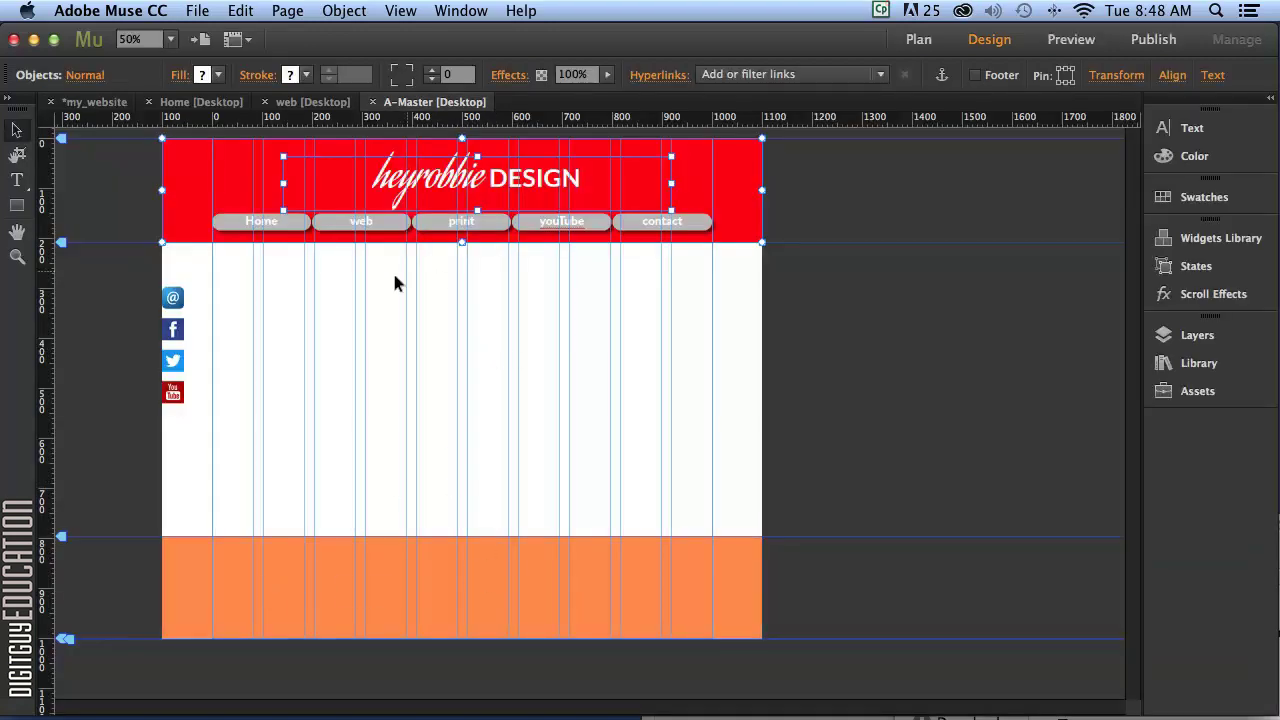
# Select the red header rectangle and heyrobbie DESIGN logo, and go to Page > Go to Matching Page.
pyautogui.click(866, 348)
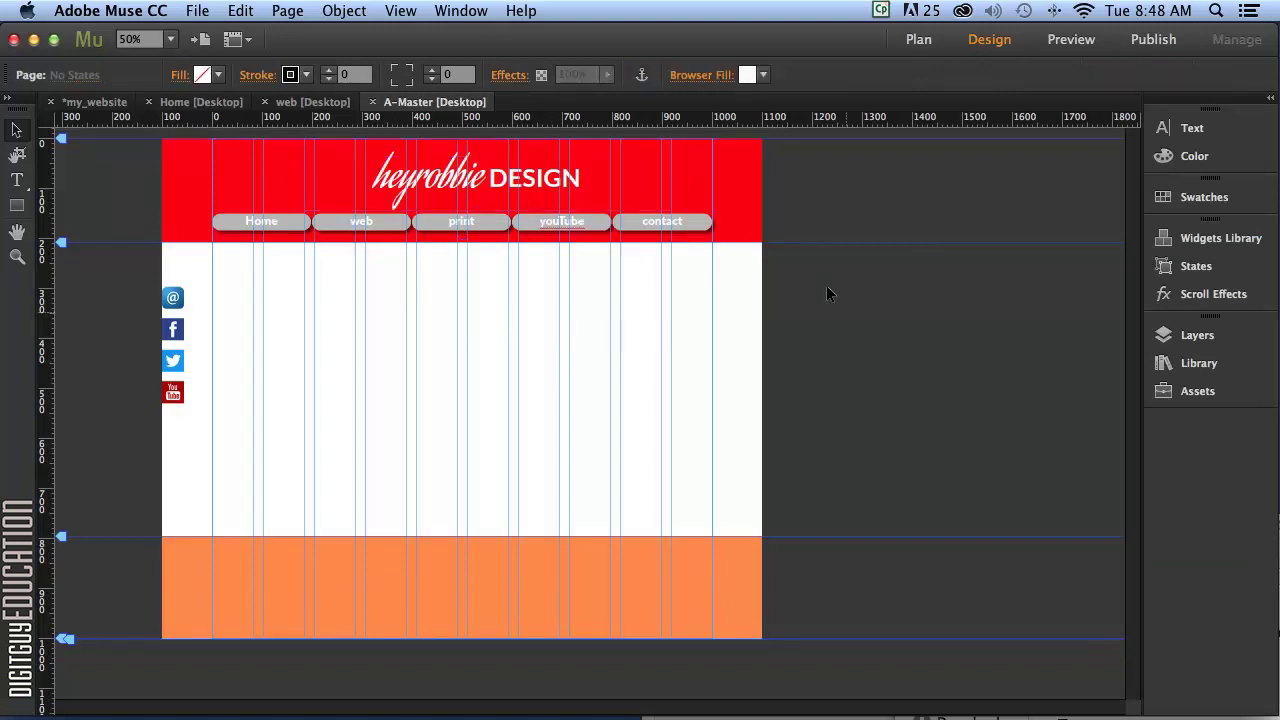
pyautogui.click(708, 192)
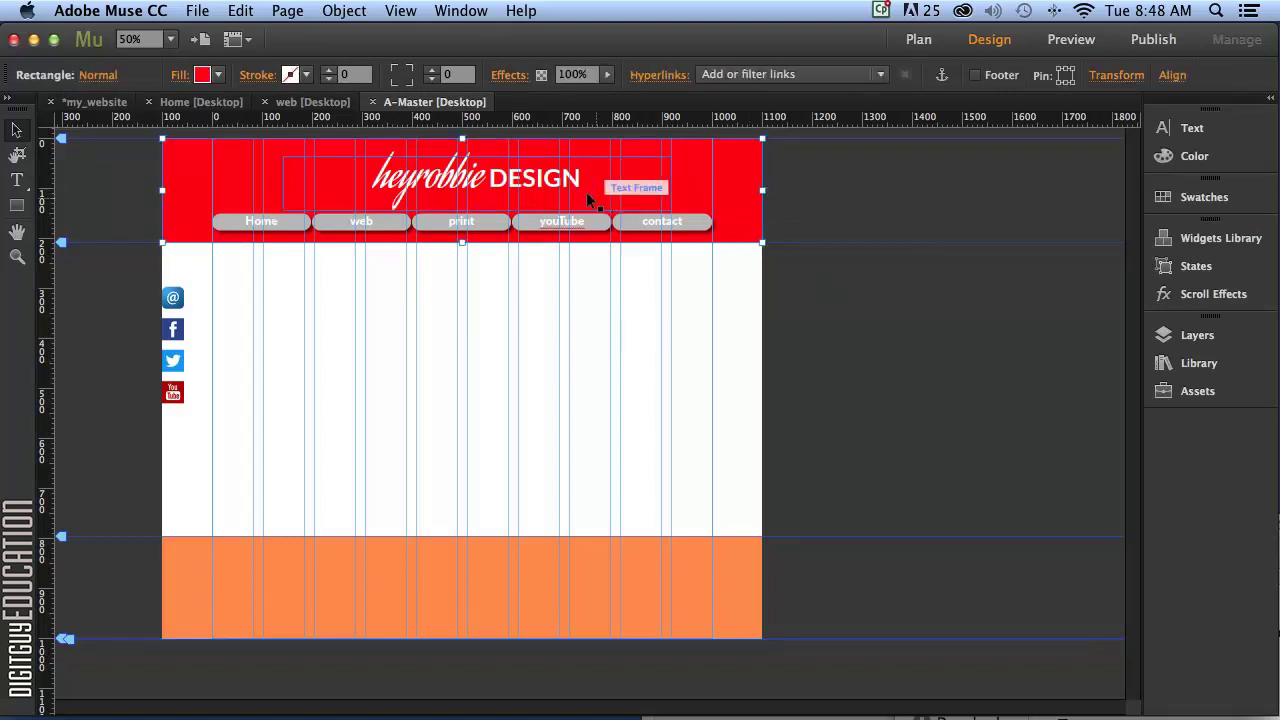
pyautogui.keyDown('shift'); pyautogui.click(548, 188); pyautogui.keyUp('shift')
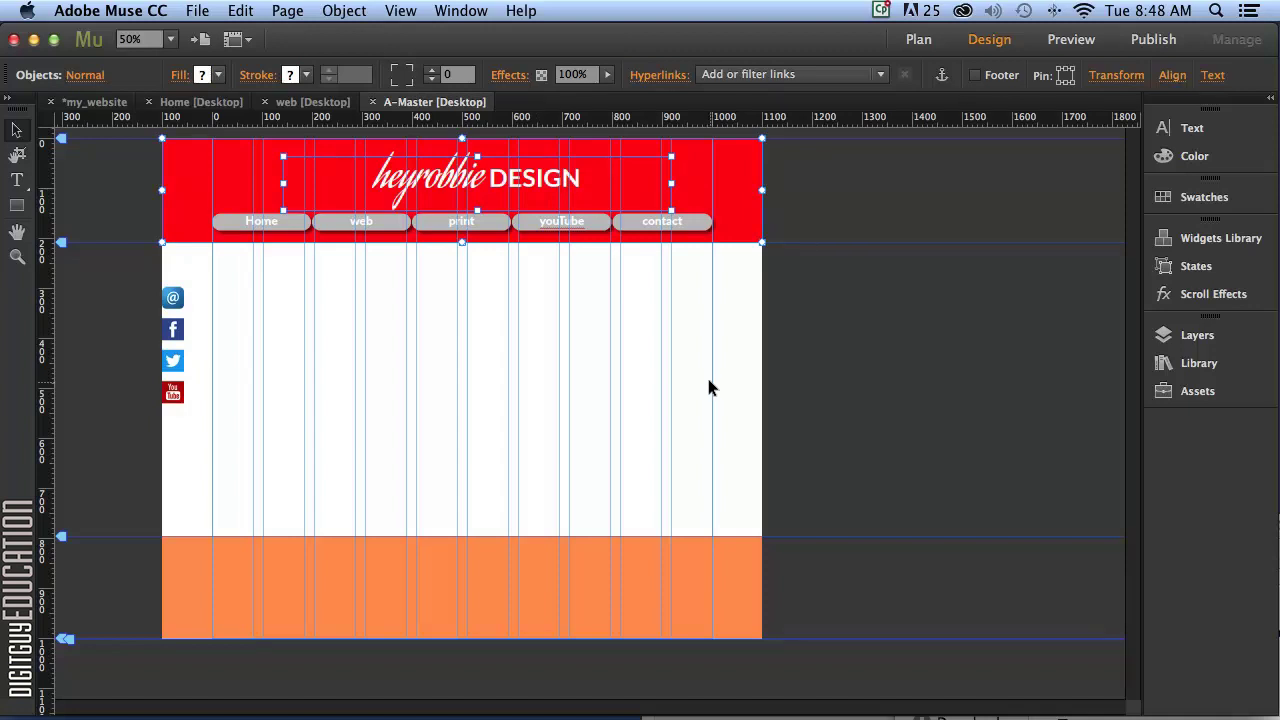
pyautogui.click(281, 10)
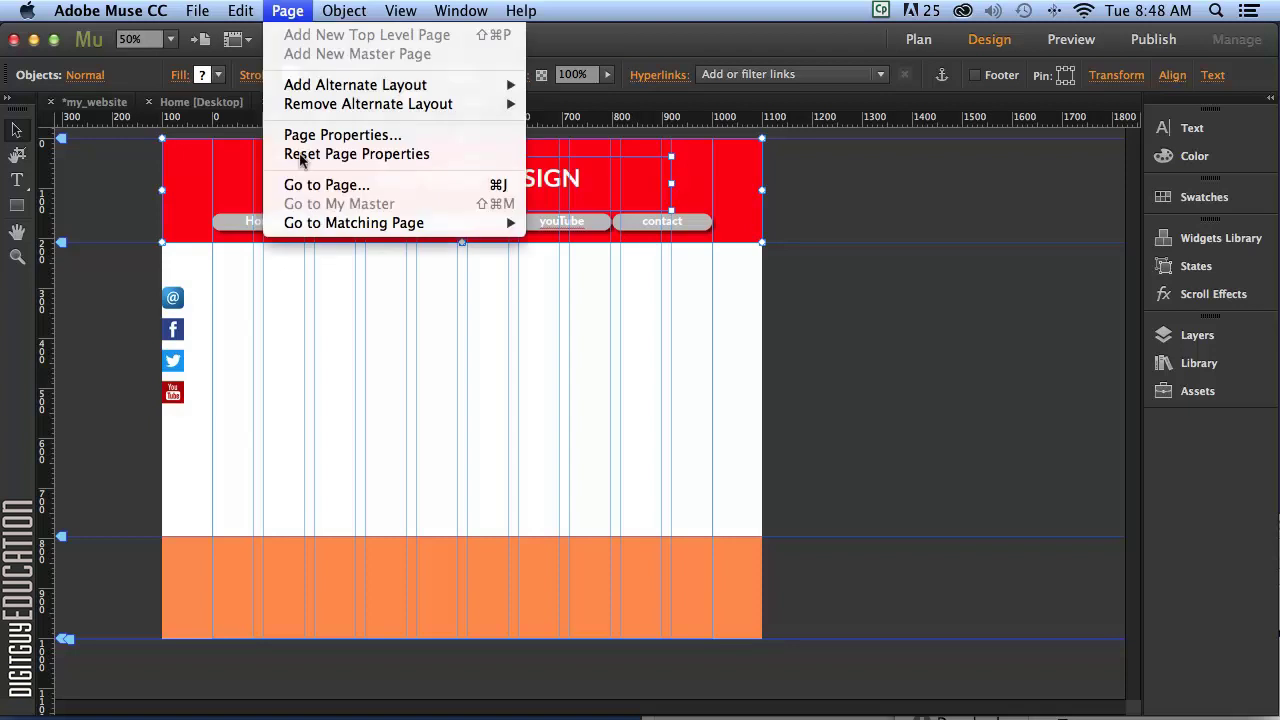
pyautogui.moveTo(325, 224)
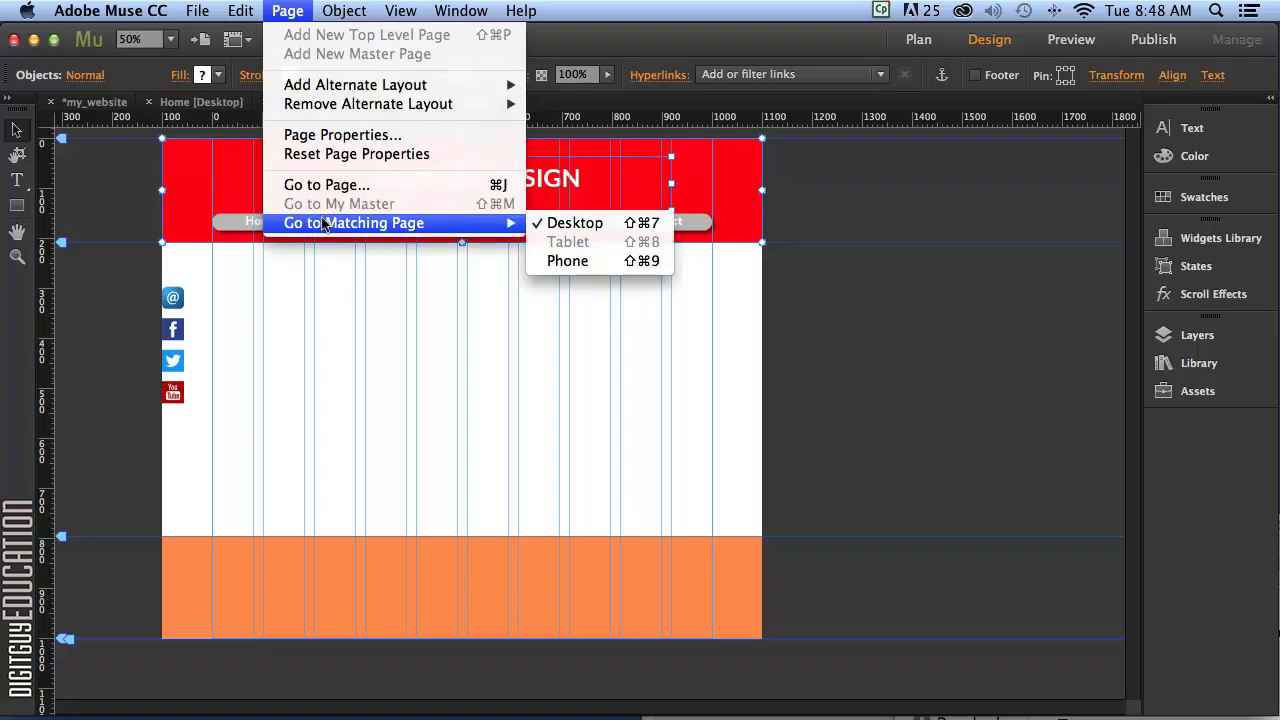
# On the Phone A-Master, paste the header, fit the red rectangle to the top, and set the Header guide to 100 px.
pyautogui.click(584, 264)
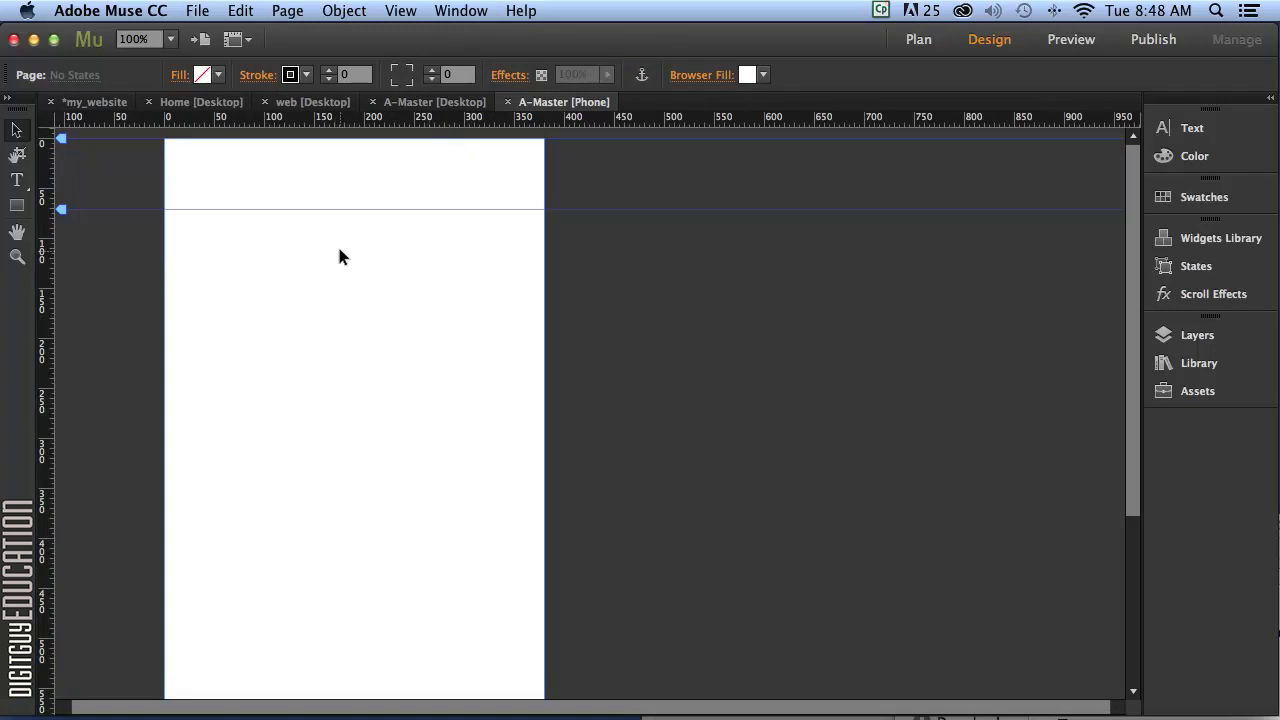
pyautogui.press('super+v')
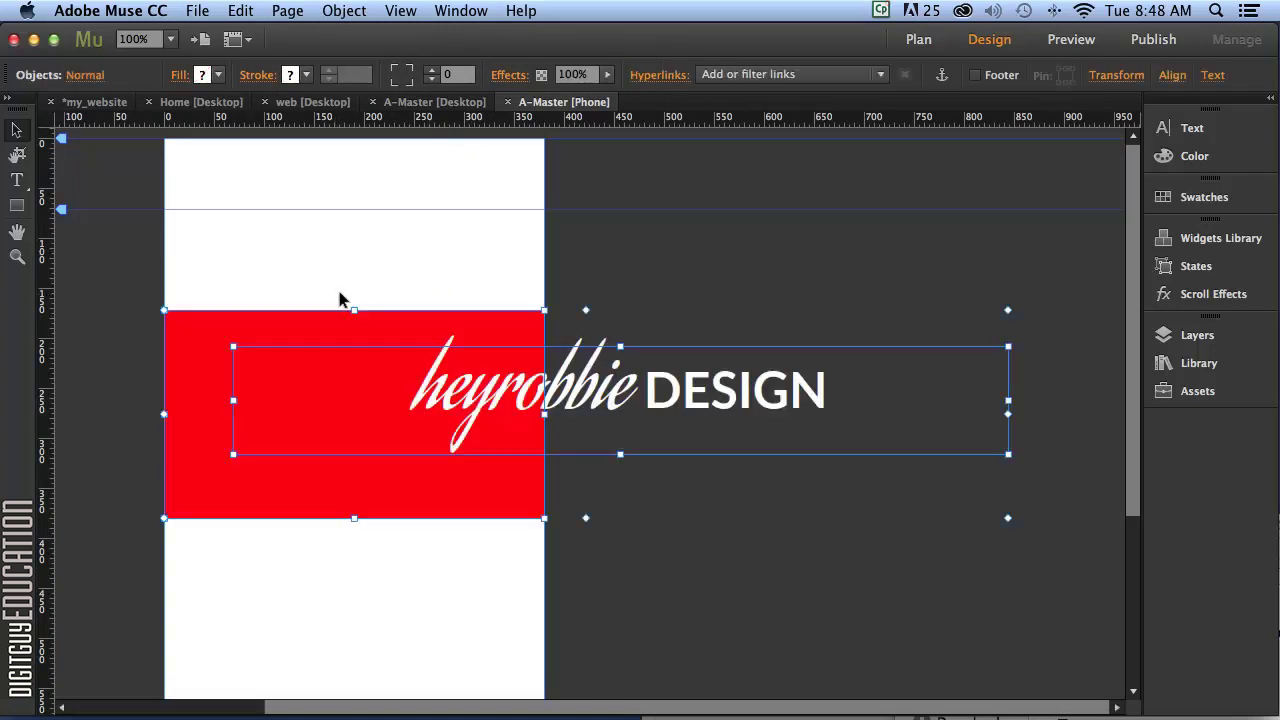
pyautogui.click(453, 268)
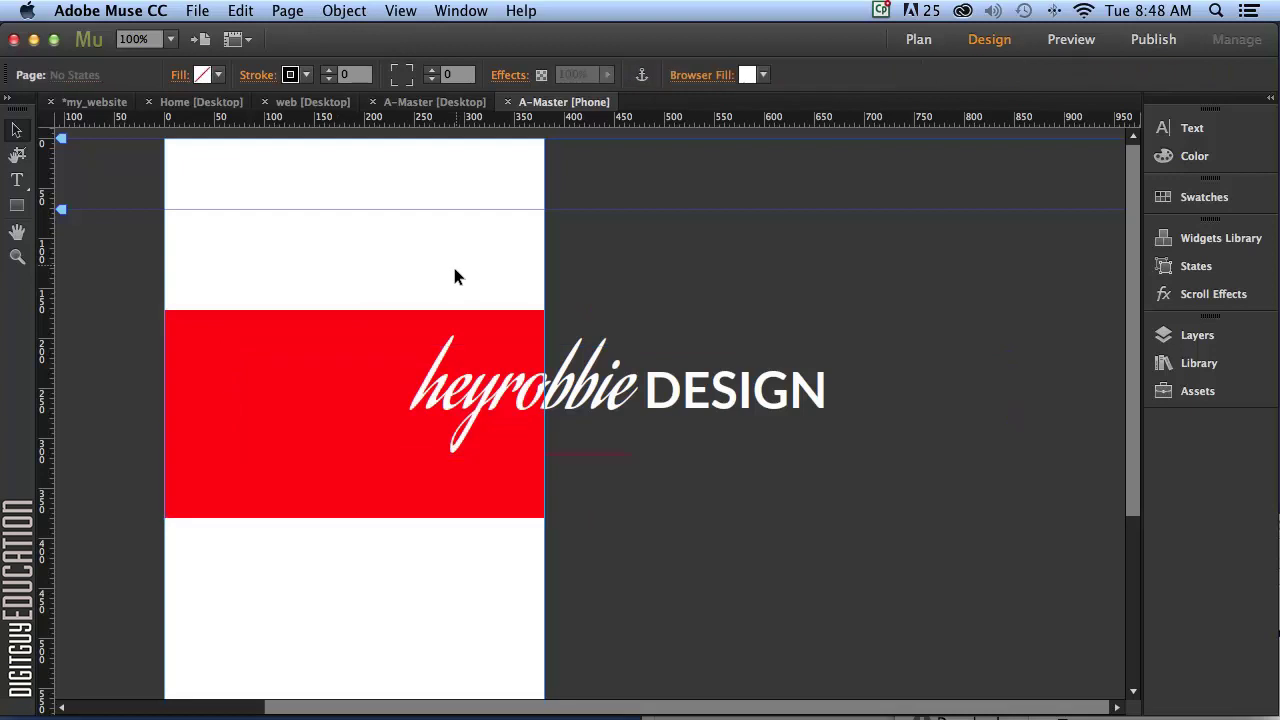
pyautogui.click(360, 326)
pyautogui.moveTo(376, 331); pyautogui.dragTo(383, 178)
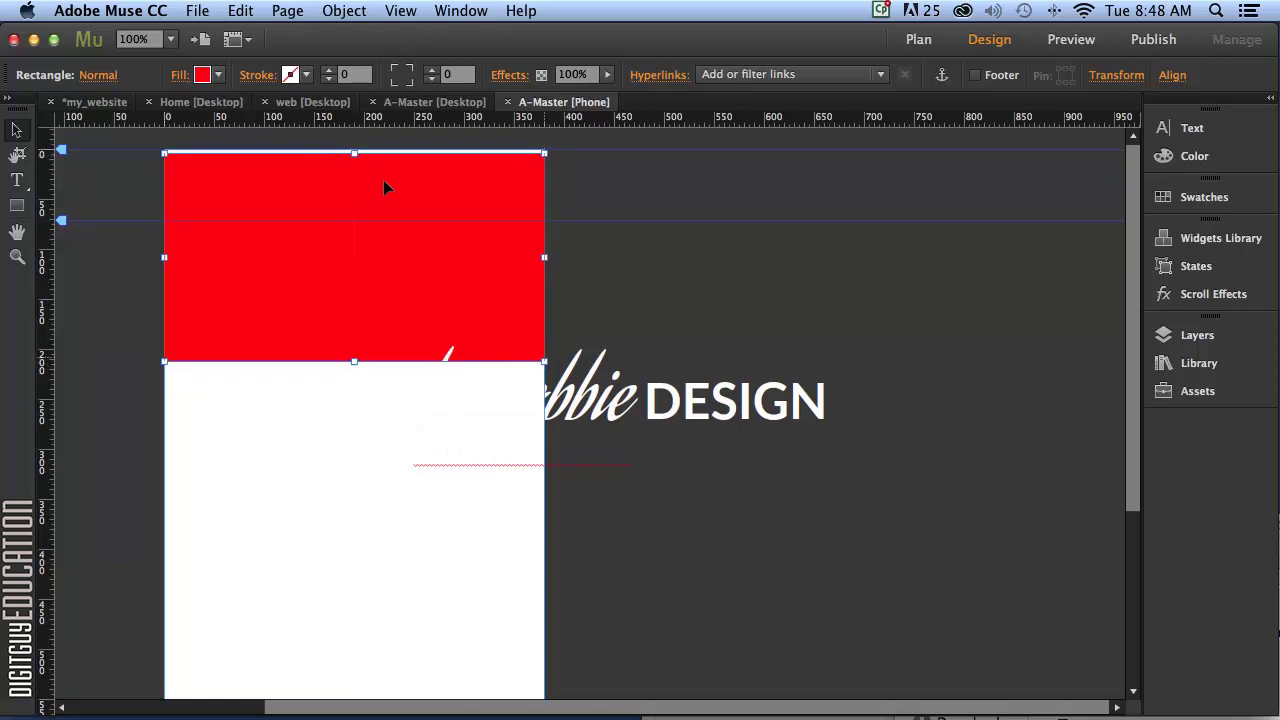
pyautogui.click(1110, 75)
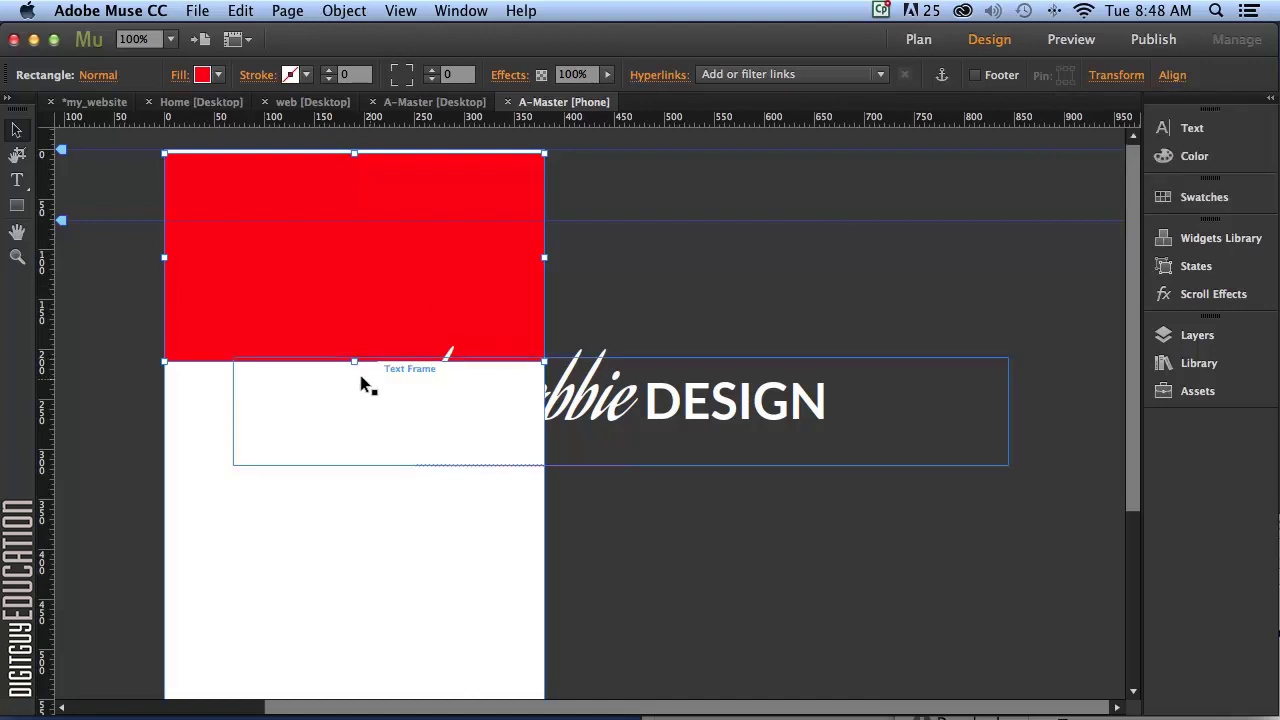
pyautogui.moveTo(363, 282); pyautogui.dragTo(362, 278)
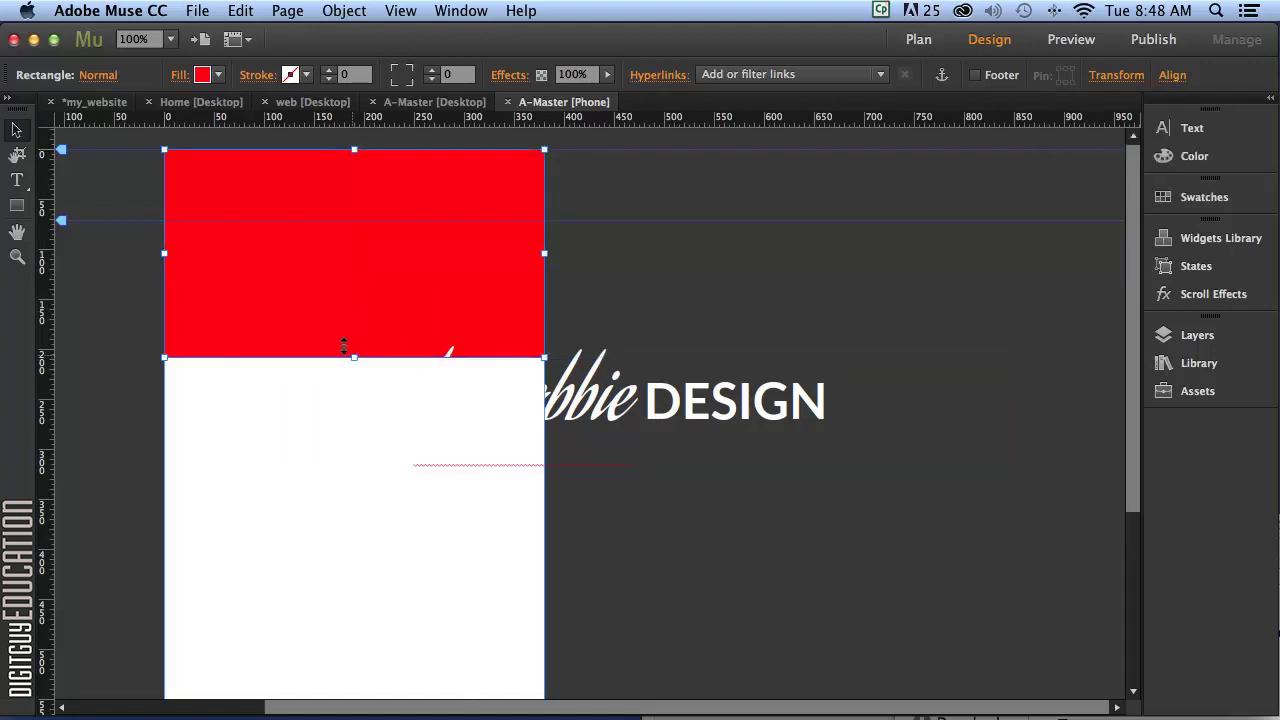
pyautogui.moveTo(347, 345); pyautogui.dragTo(352, 231)
pyautogui.moveTo(58, 220); pyautogui.dragTo(57, 248)
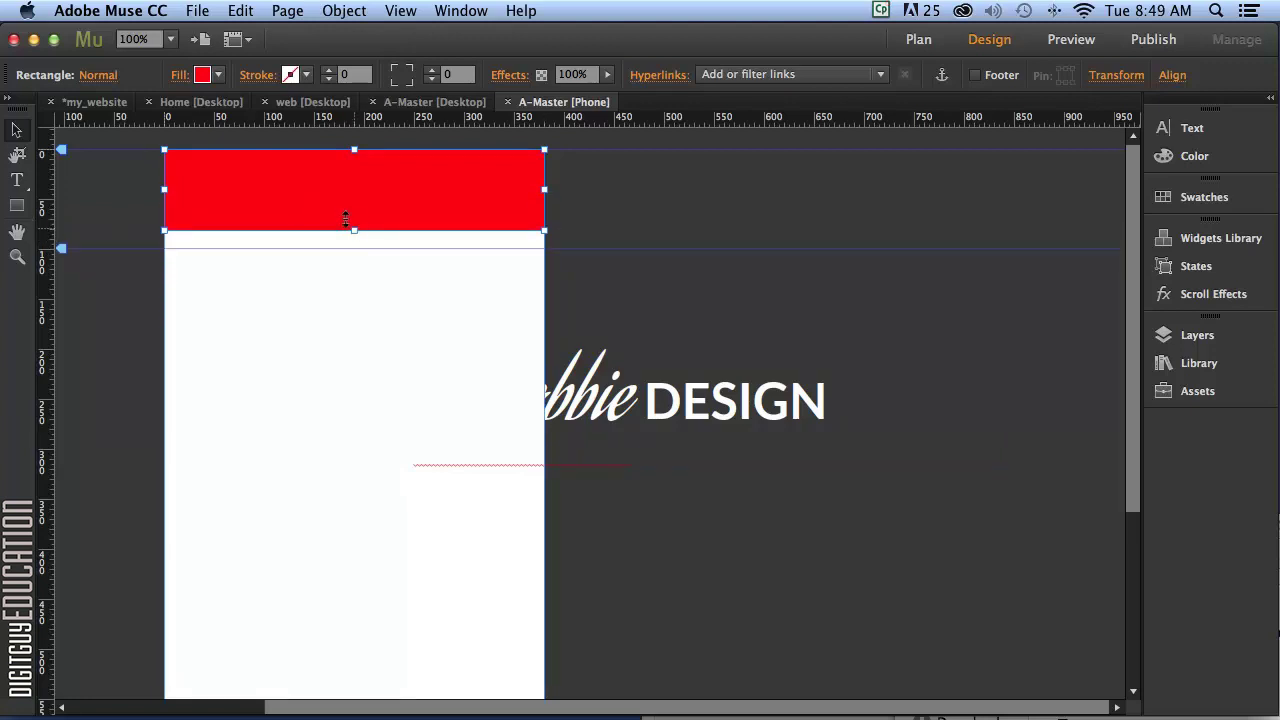
pyautogui.moveTo(346, 218); pyautogui.dragTo(347, 237)
# Move the heyrobbie DESIGN logo onto the red header and narrow its frame to 344 px.
pyautogui.click(617, 400)
pyautogui.moveTo(617, 404); pyautogui.dragTo(567, 364)
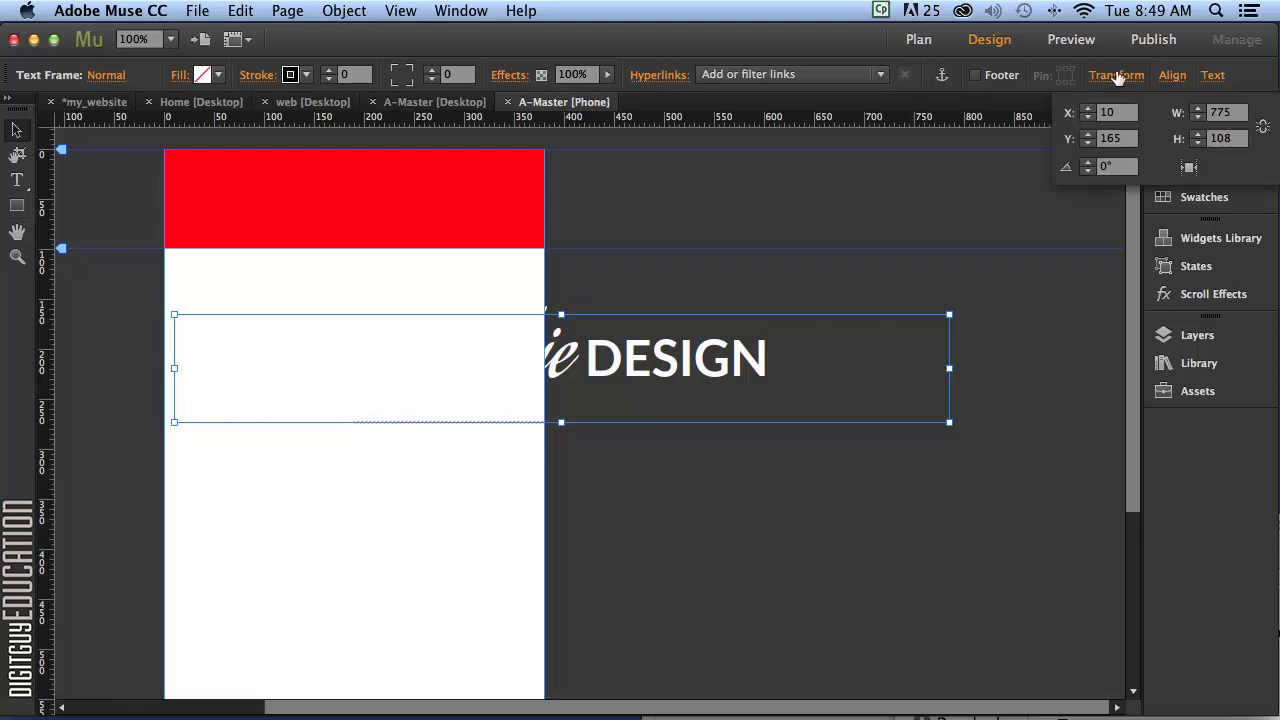
pyautogui.click(1117, 76)
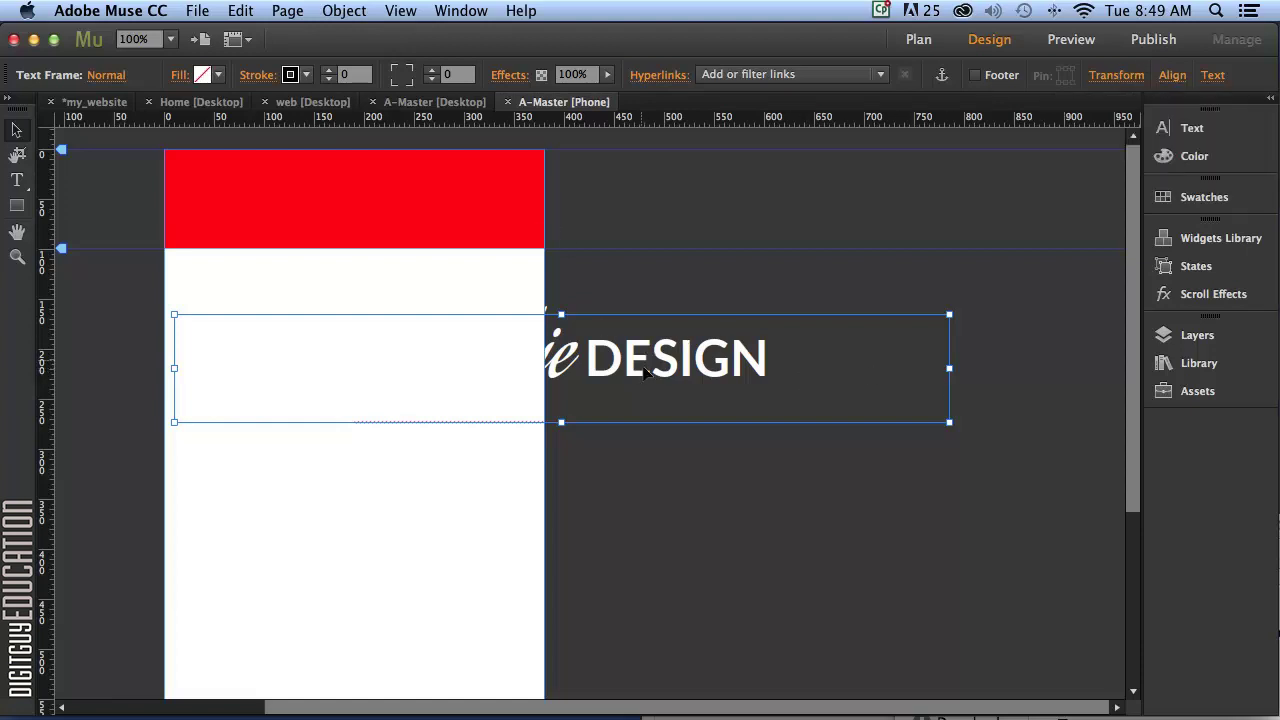
pyautogui.moveTo(651, 364); pyautogui.dragTo(582, 228)
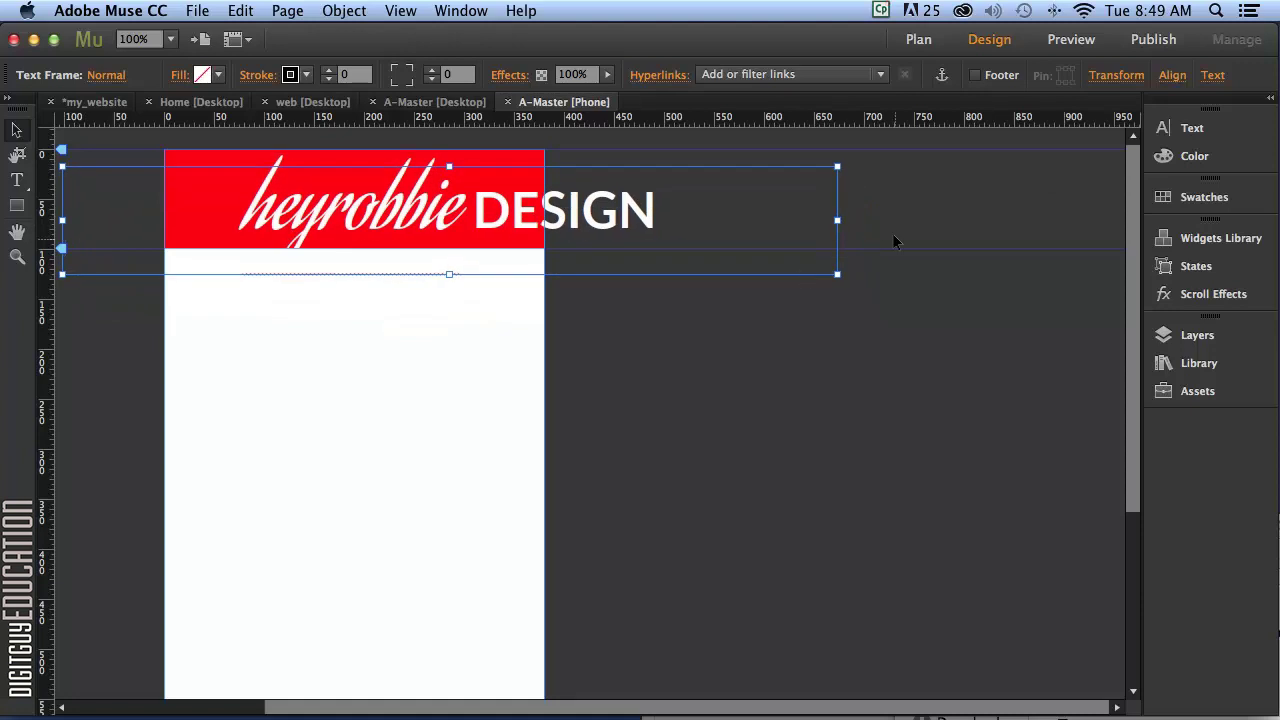
pyautogui.moveTo(837, 220); pyautogui.dragTo(551, 220)
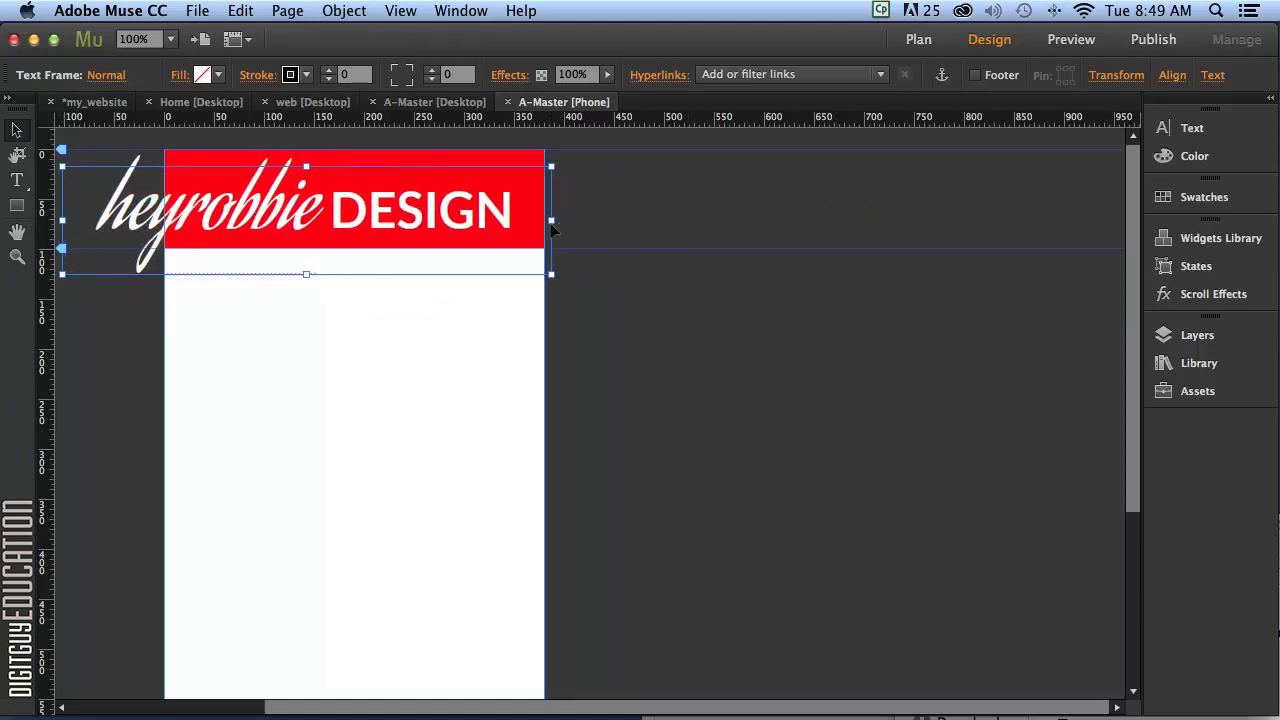
pyautogui.moveTo(408, 221); pyautogui.dragTo(476, 213)
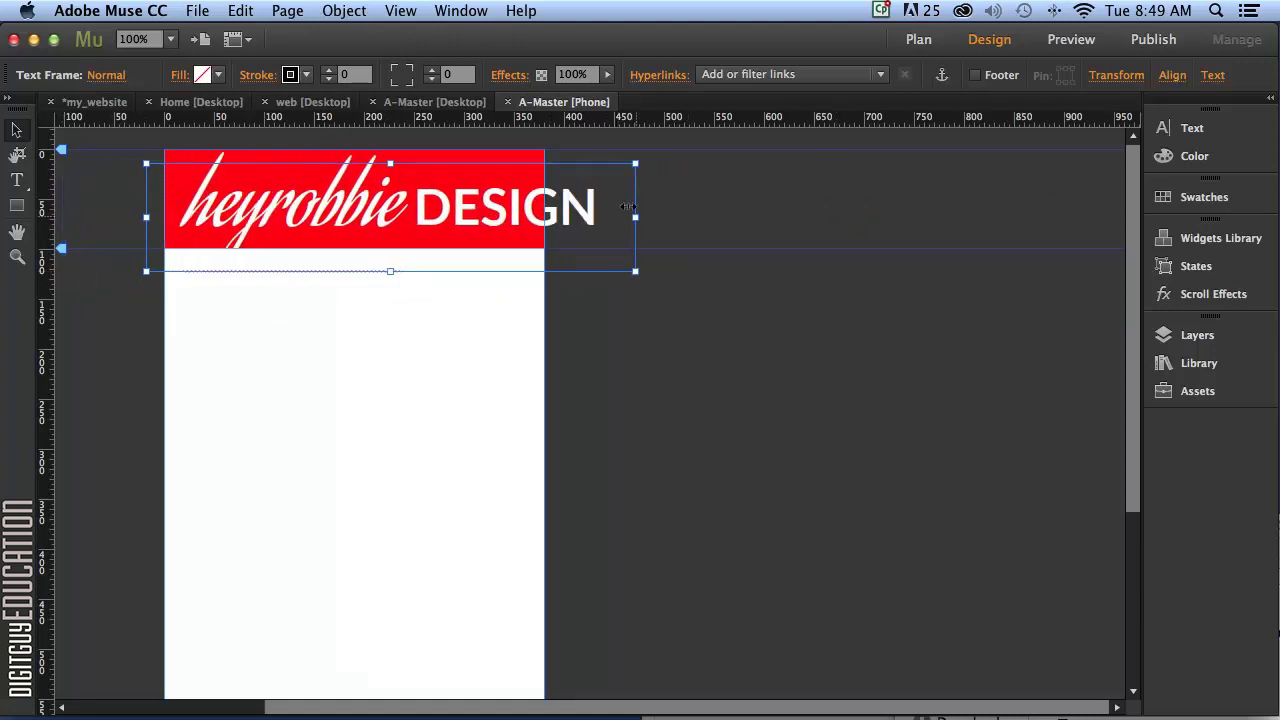
pyautogui.moveTo(634, 216); pyautogui.dragTo(595, 210)
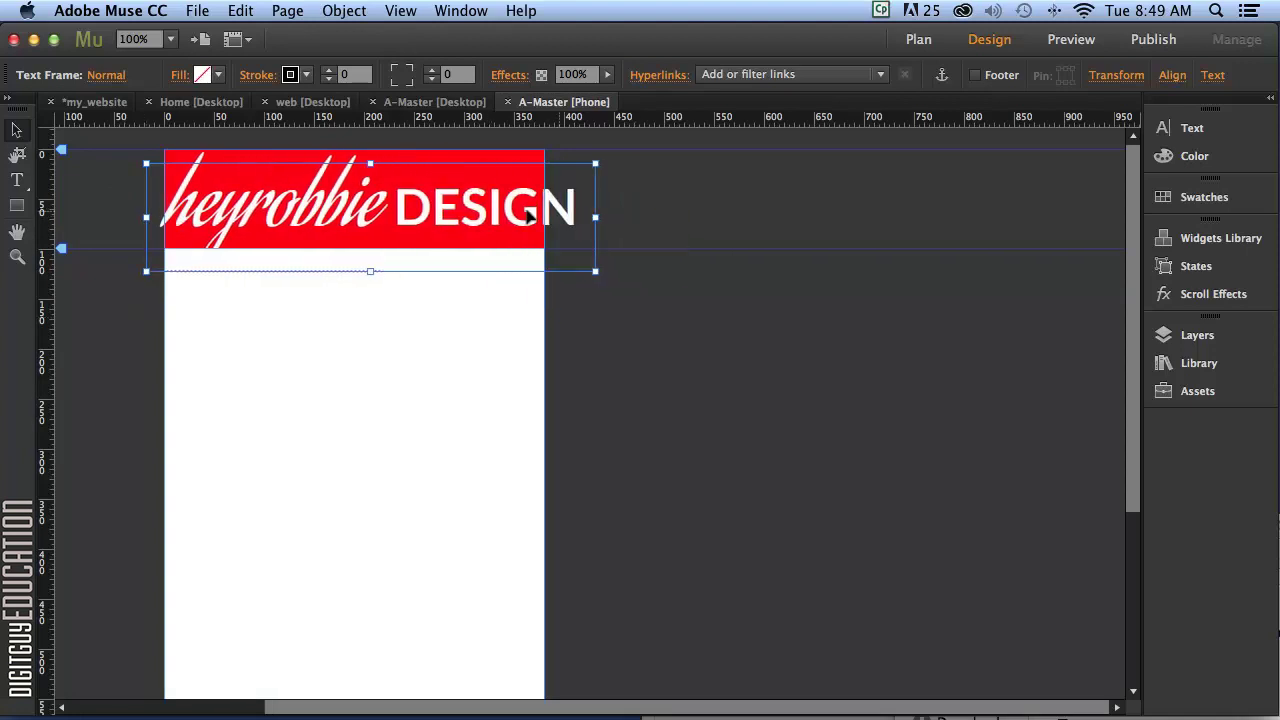
# Shrink the word 'heyrobbie' from 78 pt to 48 pt.
pyautogui.click(16, 180)
pyautogui.moveTo(380, 184); pyautogui.dragTo(140, 184)
pyautogui.moveTo(578, 193); pyautogui.dragTo(119, 180)
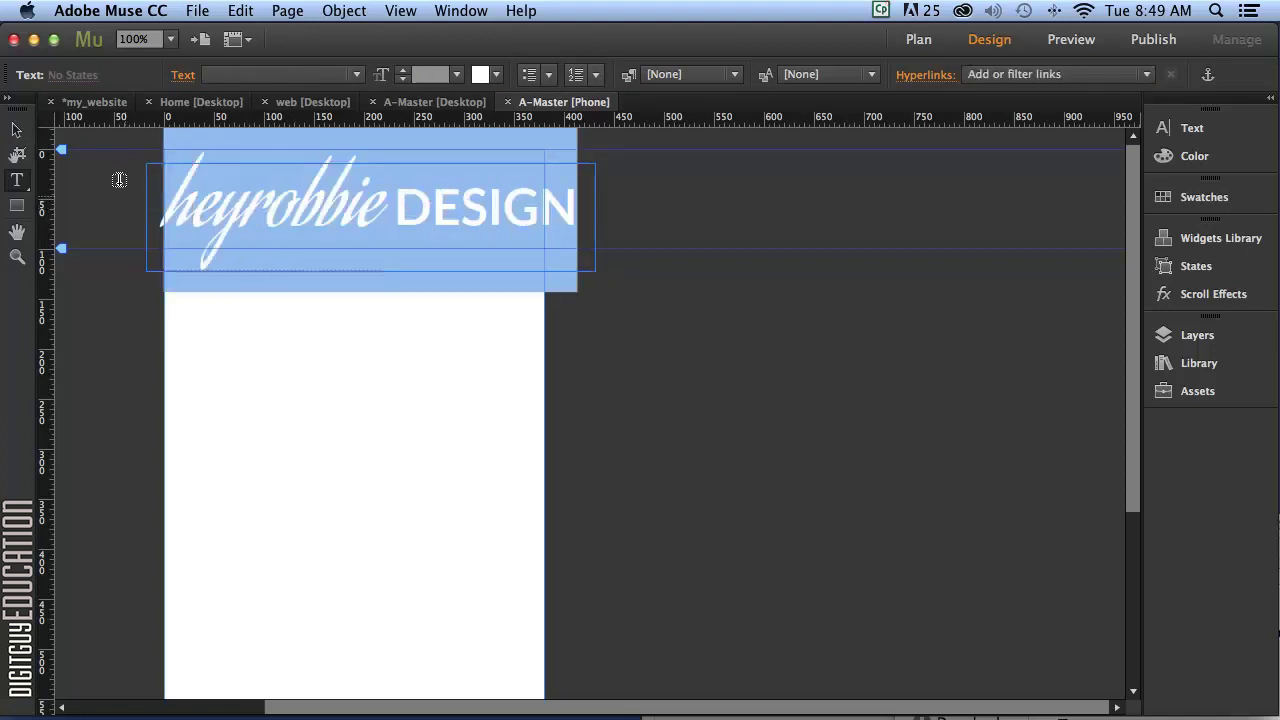
pyautogui.click(430, 200)
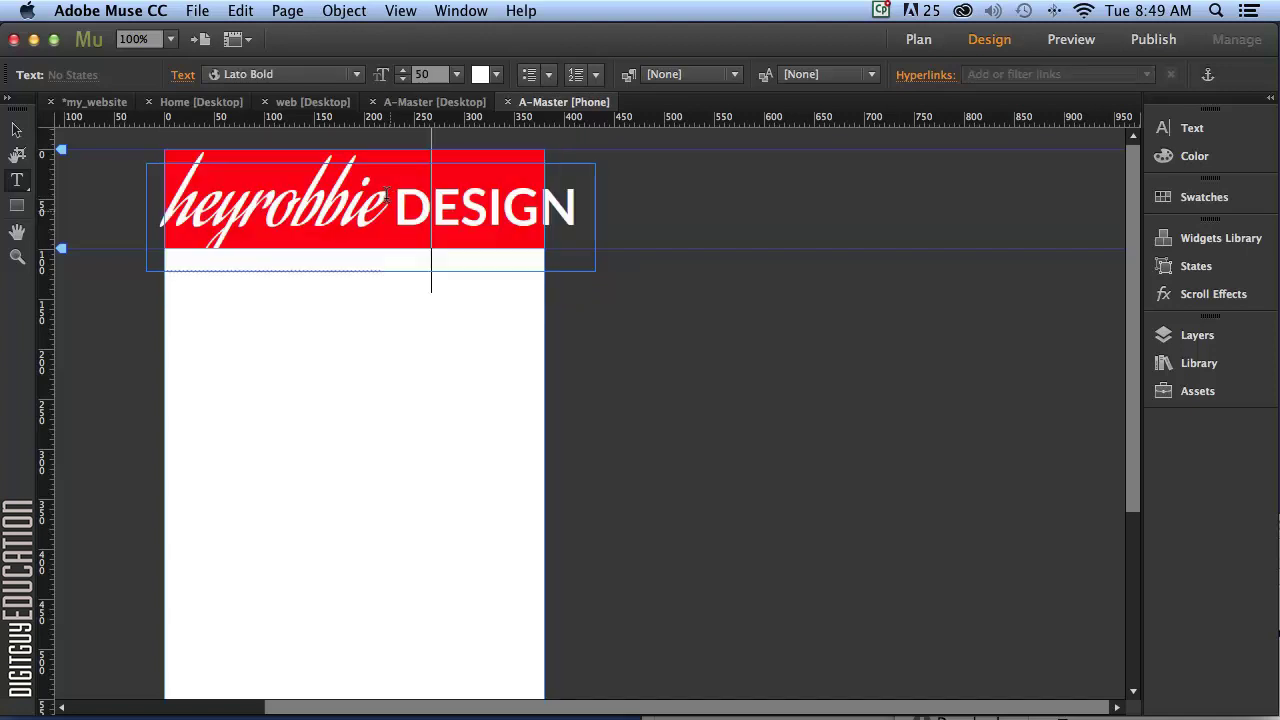
pyautogui.moveTo(396, 195); pyautogui.dragTo(166, 204)
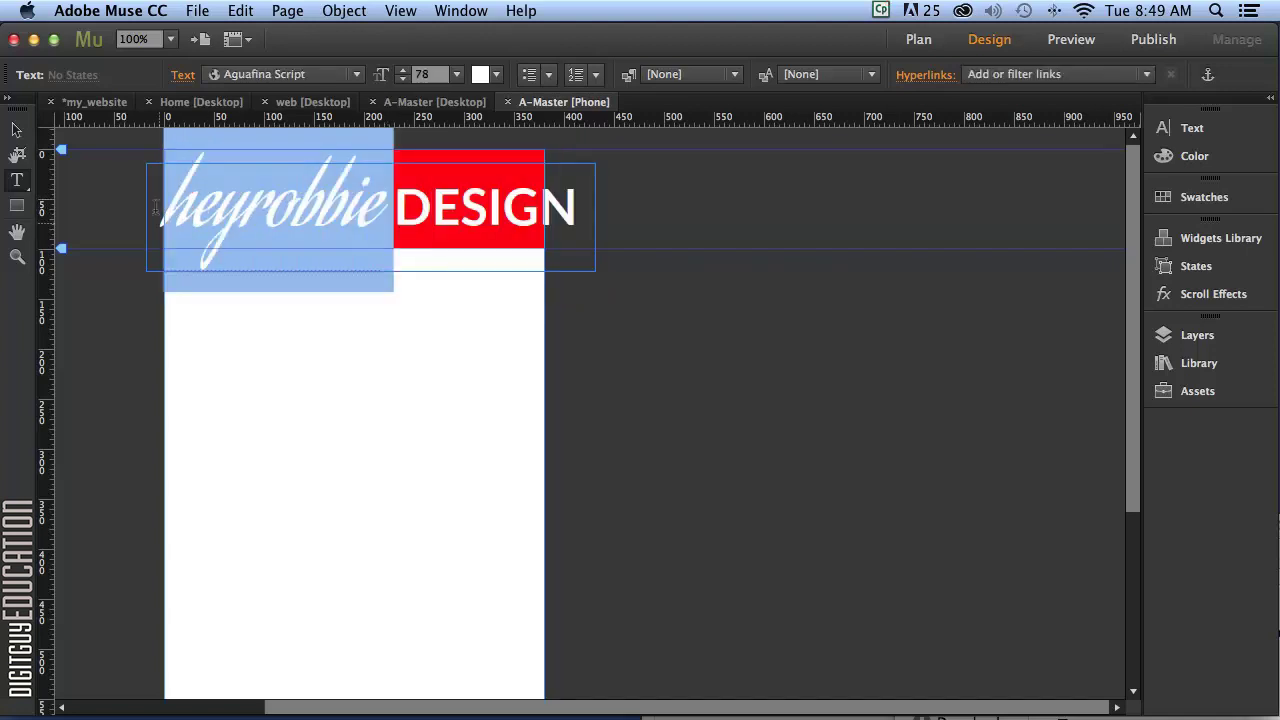
pyautogui.press('super+shift+comma')
pyautogui.press('super+shift+comma')
pyautogui.press('super+shift+comma')
pyautogui.press('super+shift+comma')
pyautogui.press('super+shift+comma')
pyautogui.press('super+shift+comma')
pyautogui.press('super+shift+comma')
pyautogui.press('super+shift+comma')
pyautogui.press('super+shift+comma')
pyautogui.press('super+shift+comma')
pyautogui.press('super+shift+comma')
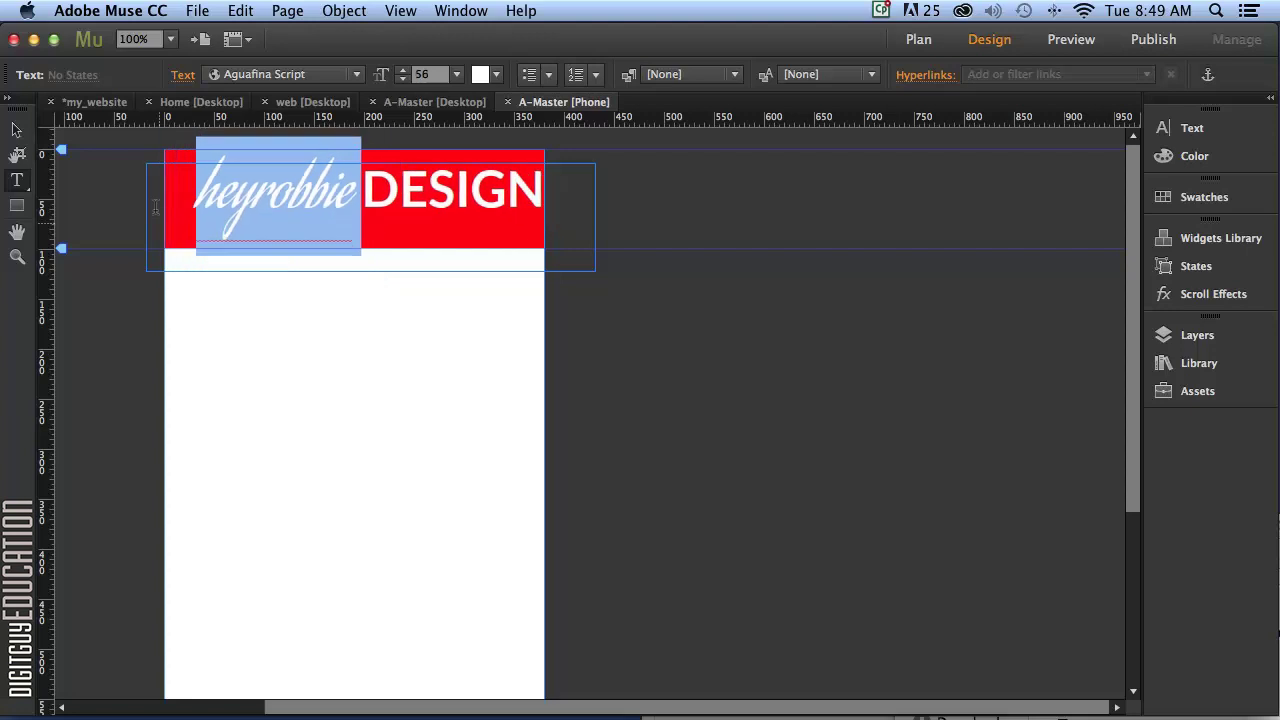
pyautogui.press('super+shift+comma')
pyautogui.press('super+shift+comma')
pyautogui.press('super+shift+comma')
pyautogui.press('super+shift+comma')
pyautogui.scroll(-2, 155, 207)
pyautogui.scroll(-2, 314, 200)
pyautogui.scroll(4, 351, 223)
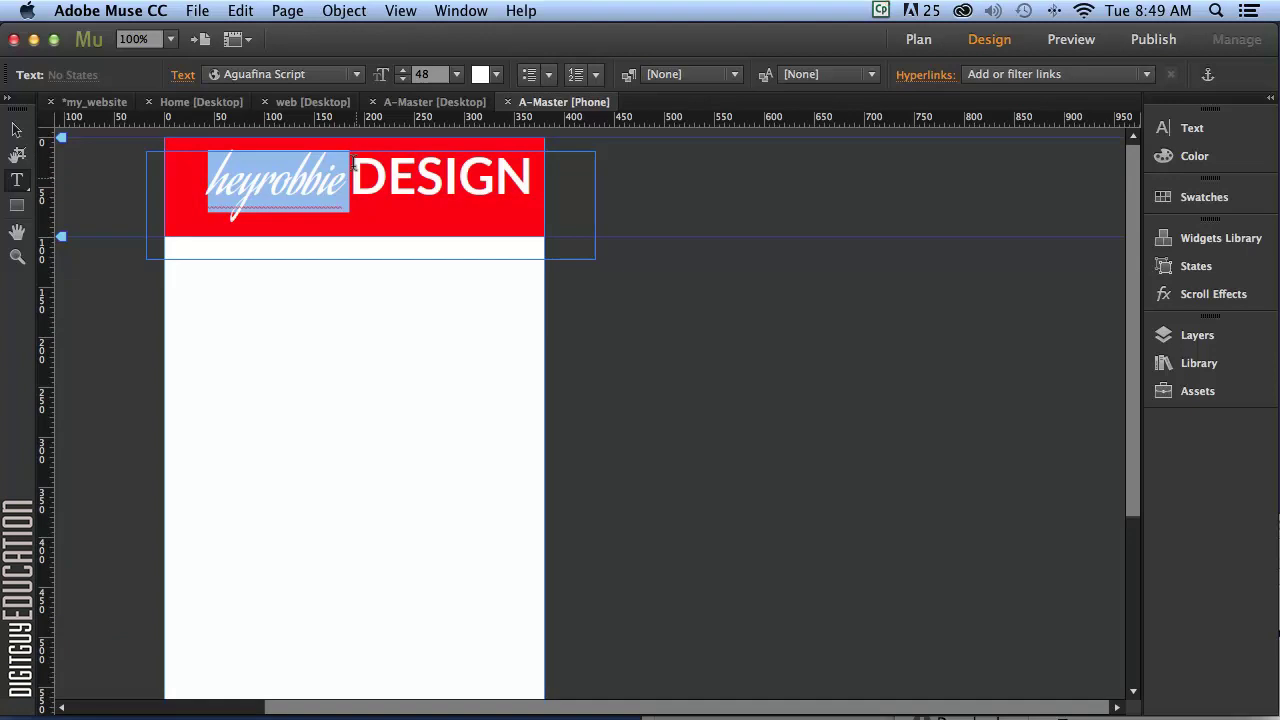
# Shrink the word 'DESIGN' from 50 pt to 32 pt.
pyautogui.moveTo(352, 165); pyautogui.dragTo(530, 165)
pyautogui.hscroll(-1, 530, 163)
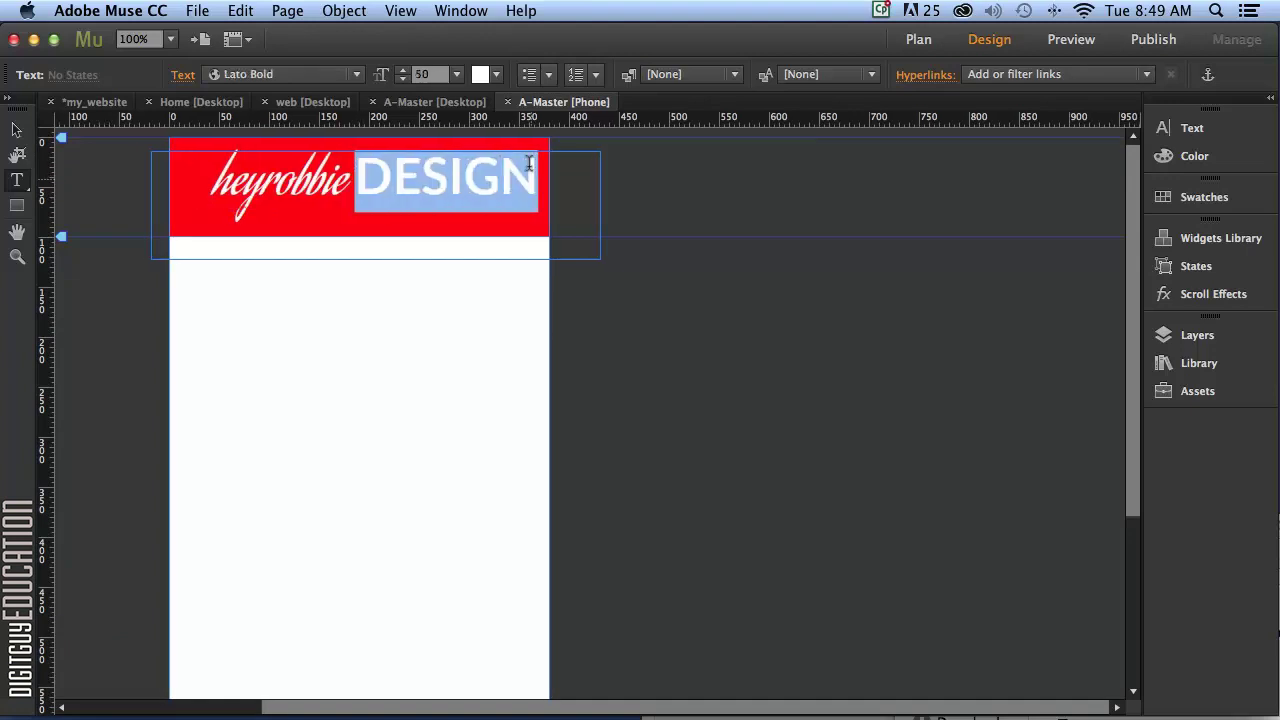
pyautogui.press('super+shift+comma')
pyautogui.press('super+shift+comma')
pyautogui.press('super+shift+comma')
pyautogui.press('super+shift+comma')
pyautogui.press('super+shift+comma')
pyautogui.press('super+shift+comma')
pyautogui.press('super+shift+comma')
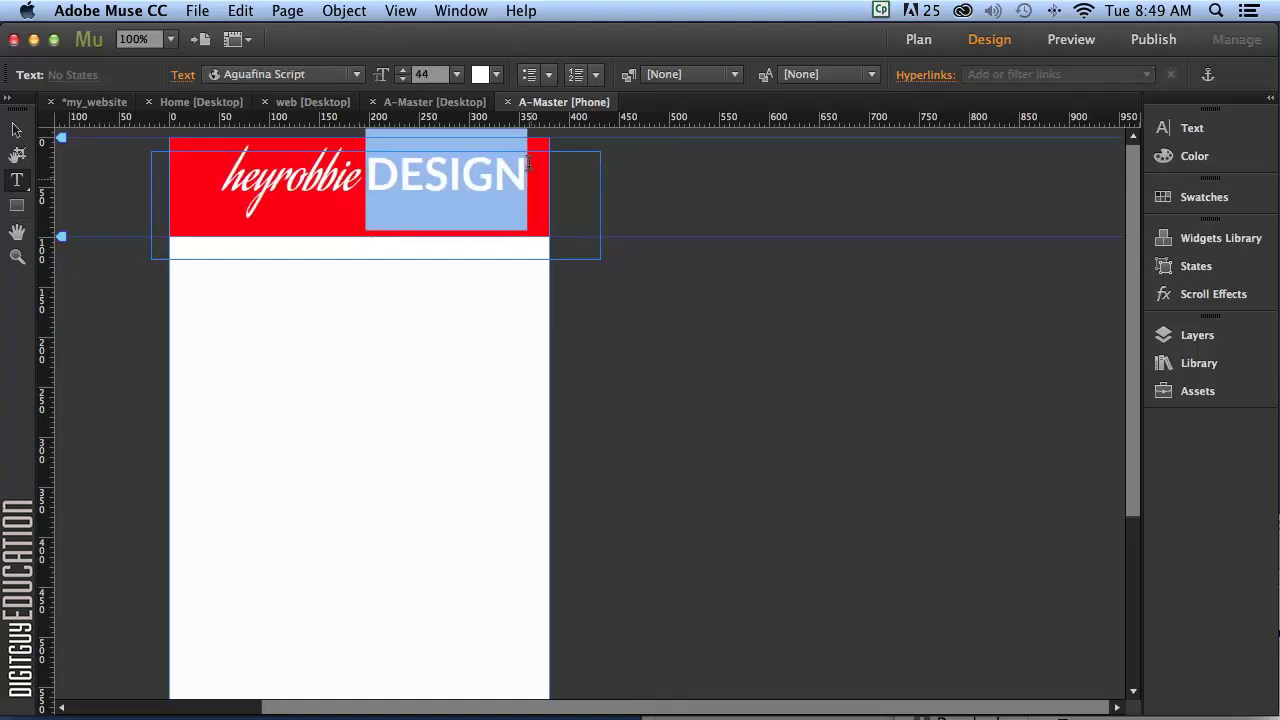
pyautogui.press('super+shift+comma')
pyautogui.press('super+shift+comma')
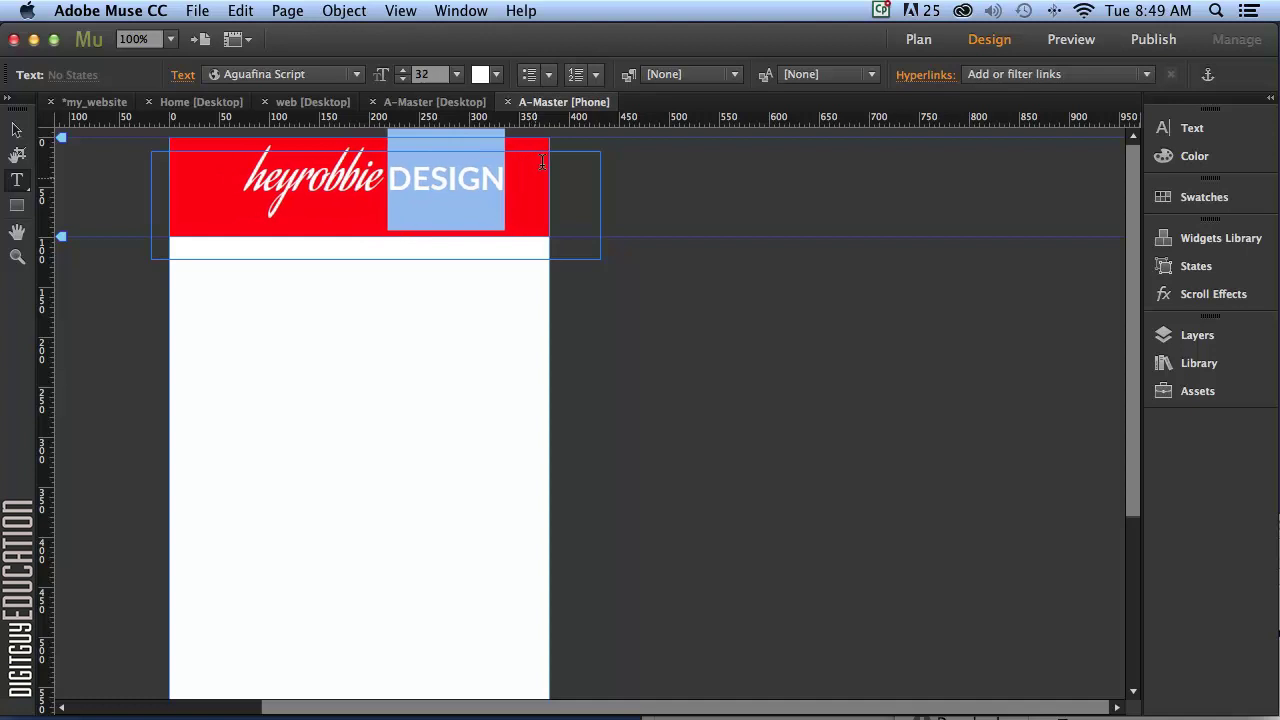
# Move the logo frame left within the red header and shorten it to fit the band.
pyautogui.click(16, 130)
pyautogui.moveTo(314, 175); pyautogui.dragTo(268, 185)
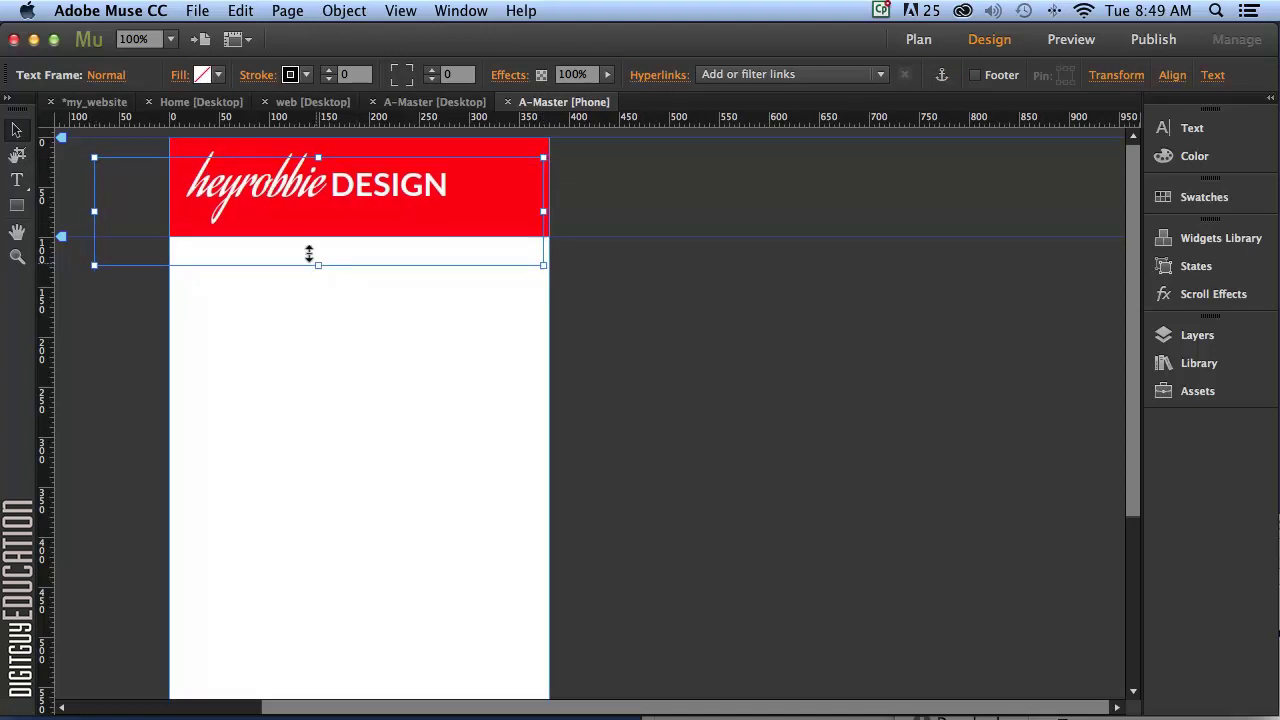
pyautogui.moveTo(313, 260); pyautogui.dragTo(309, 231)
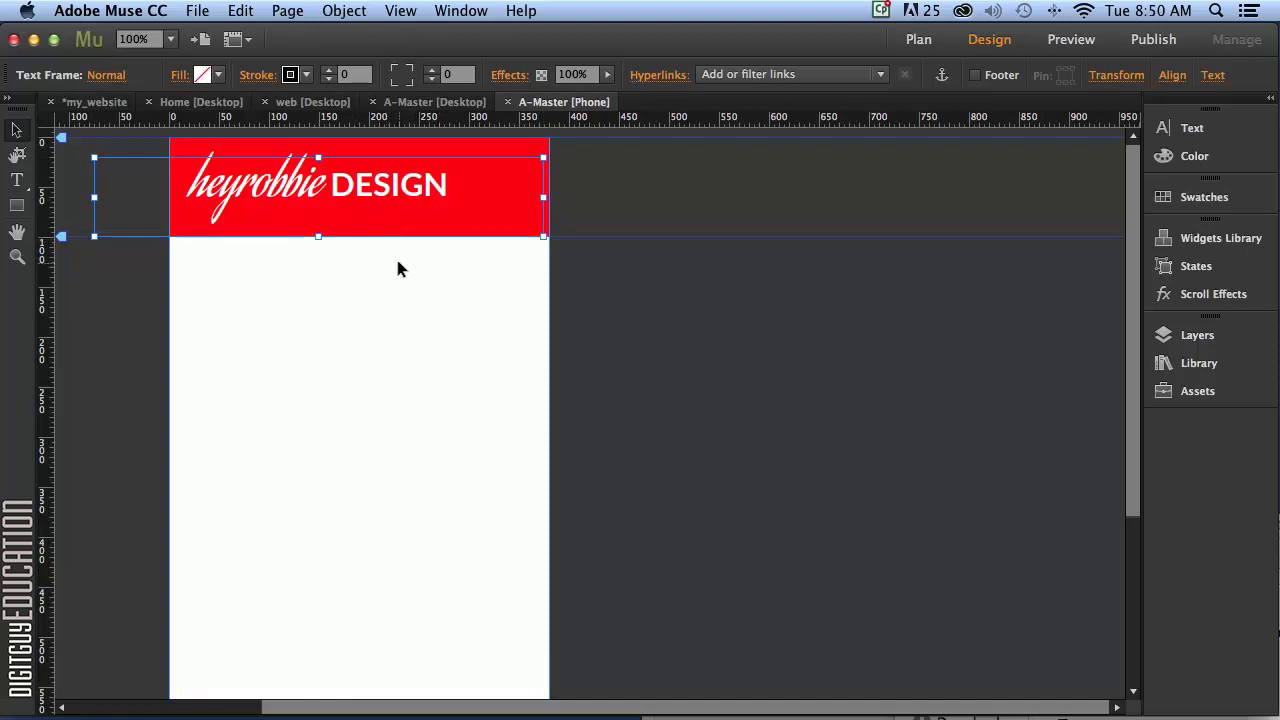
pyautogui.click(286, 270)
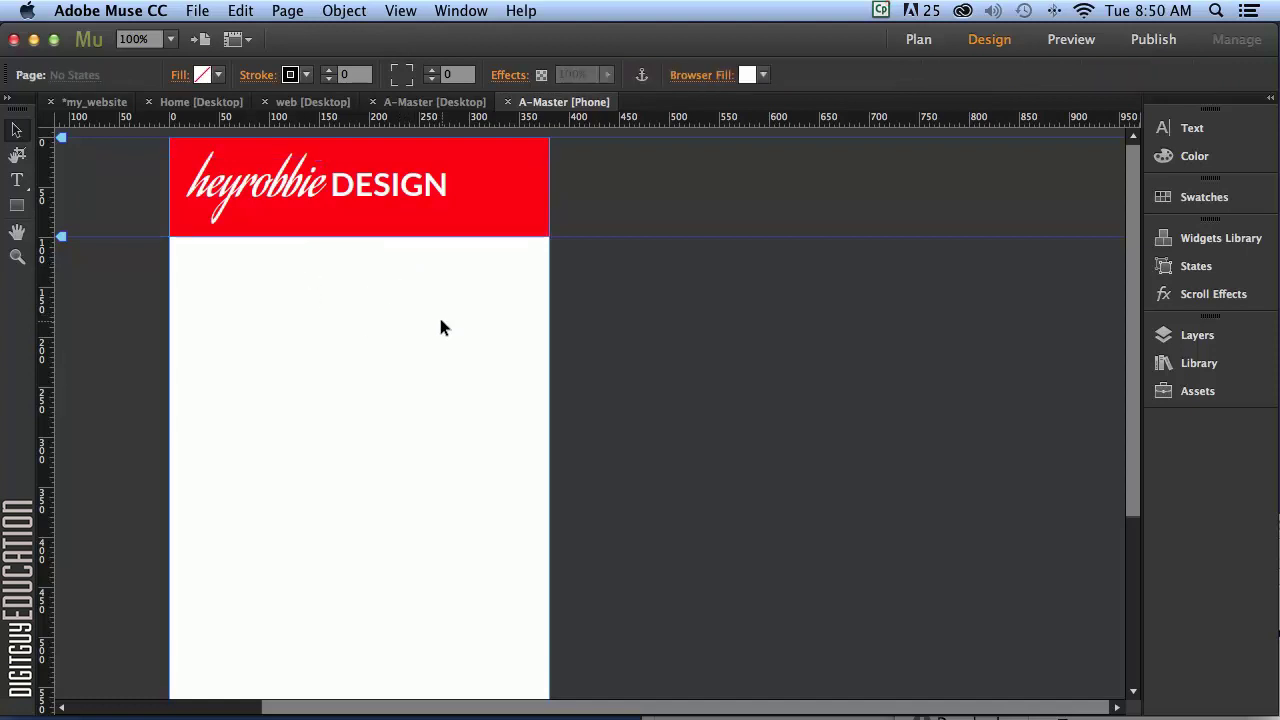
pyautogui.click(918, 39)
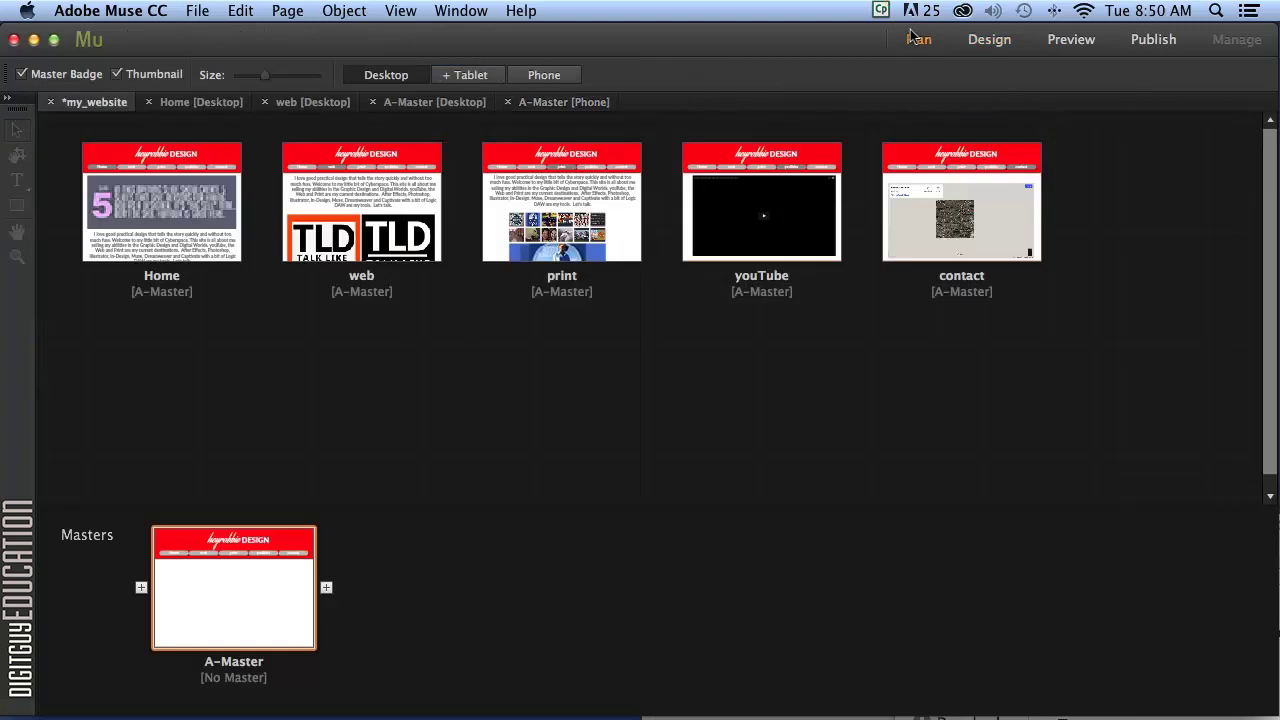
pyautogui.doubleClick(234, 591)
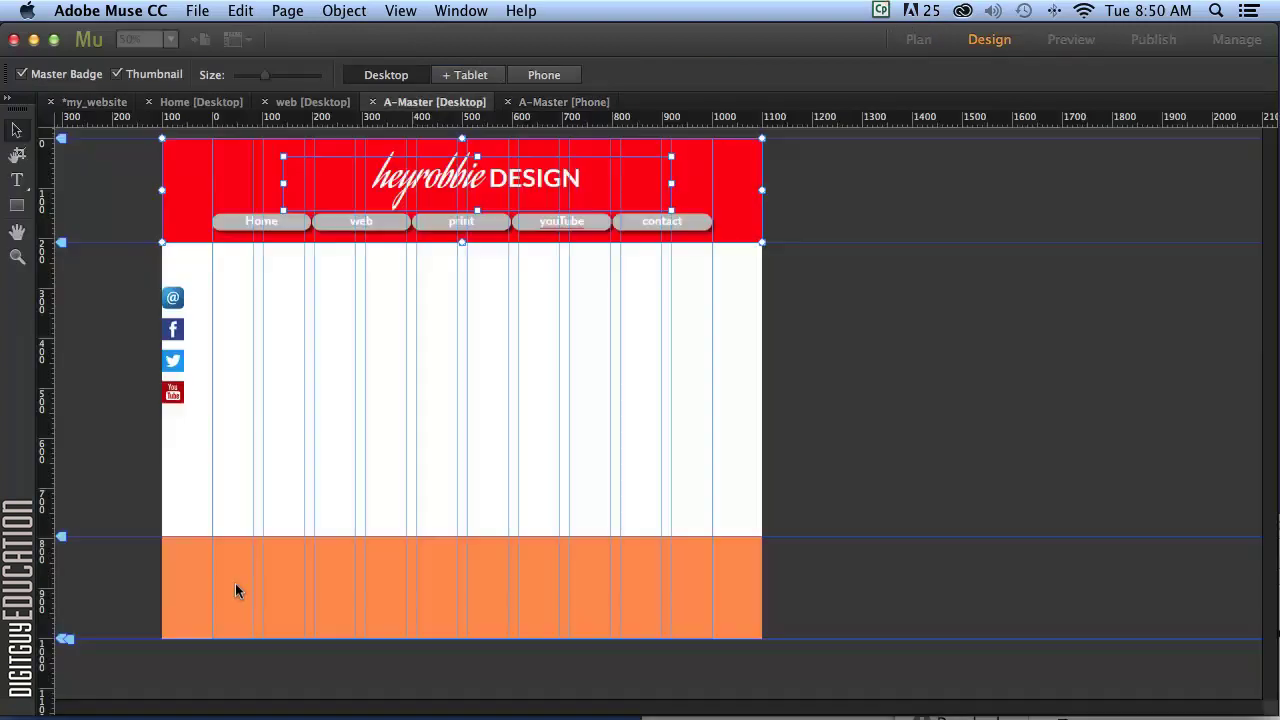
pyautogui.click(503, 576)
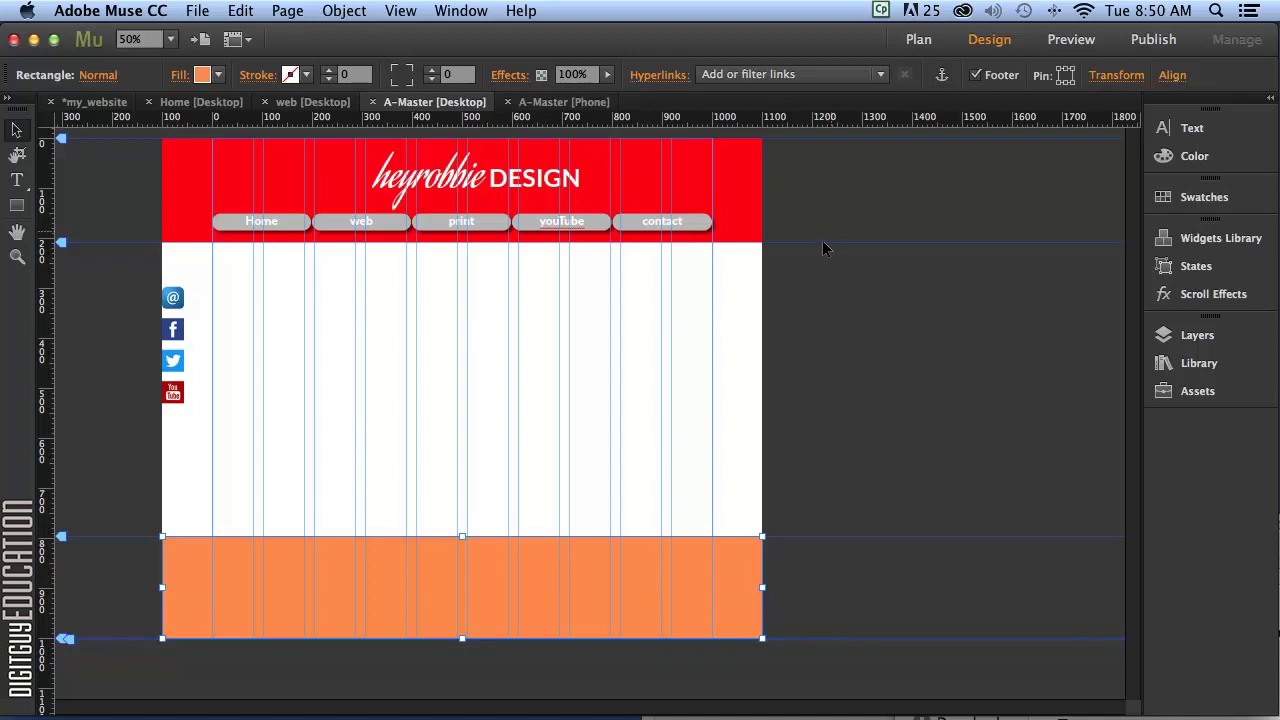
pyautogui.click(918, 39)
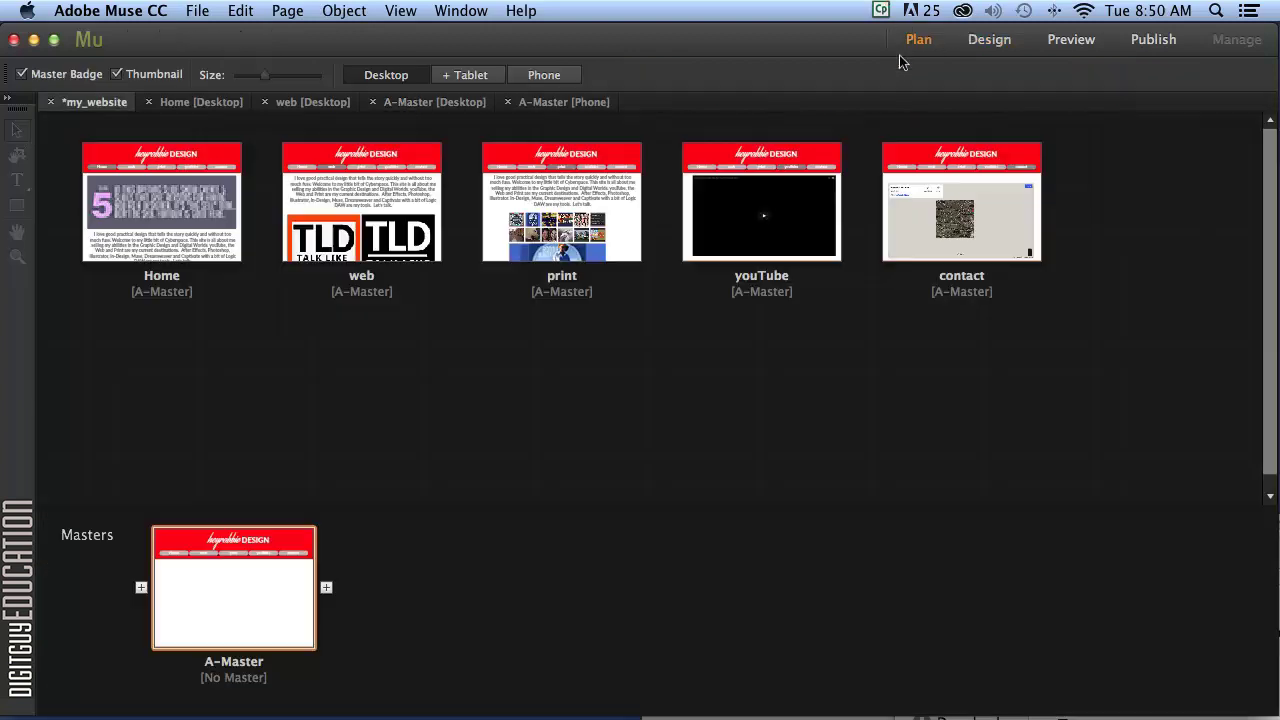
pyautogui.click(536, 74)
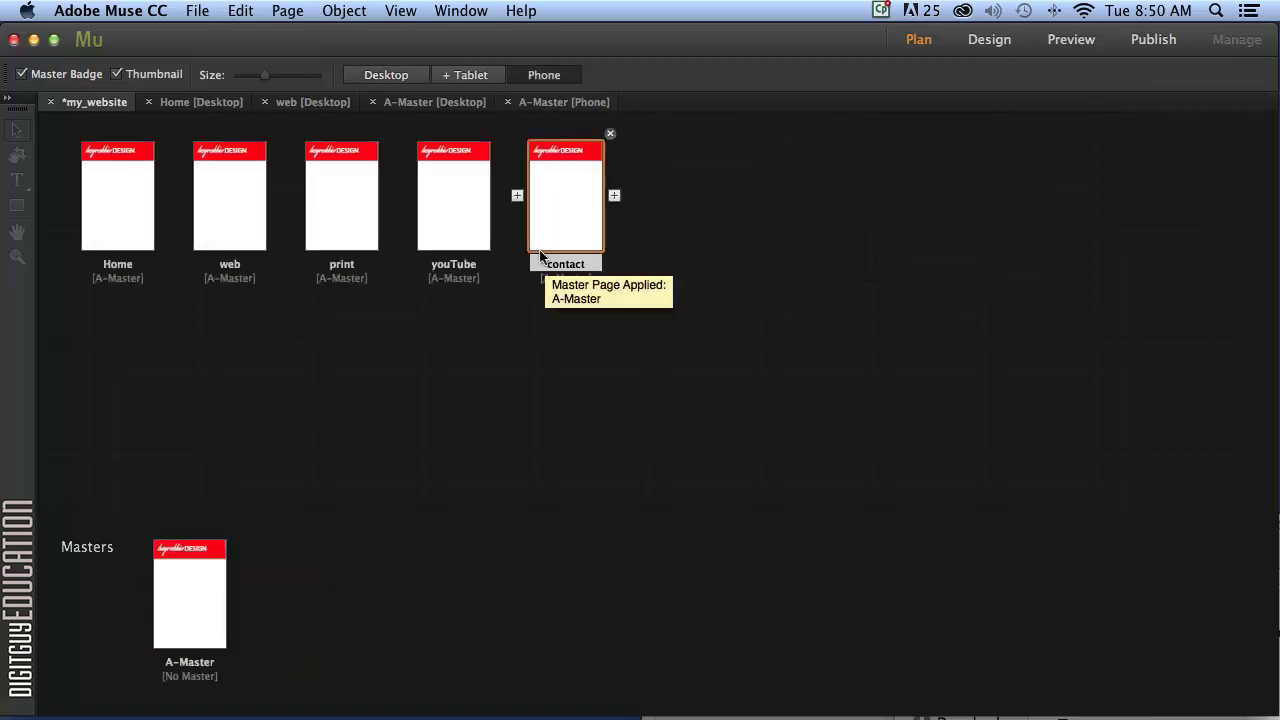
pyautogui.doubleClick(181, 589)
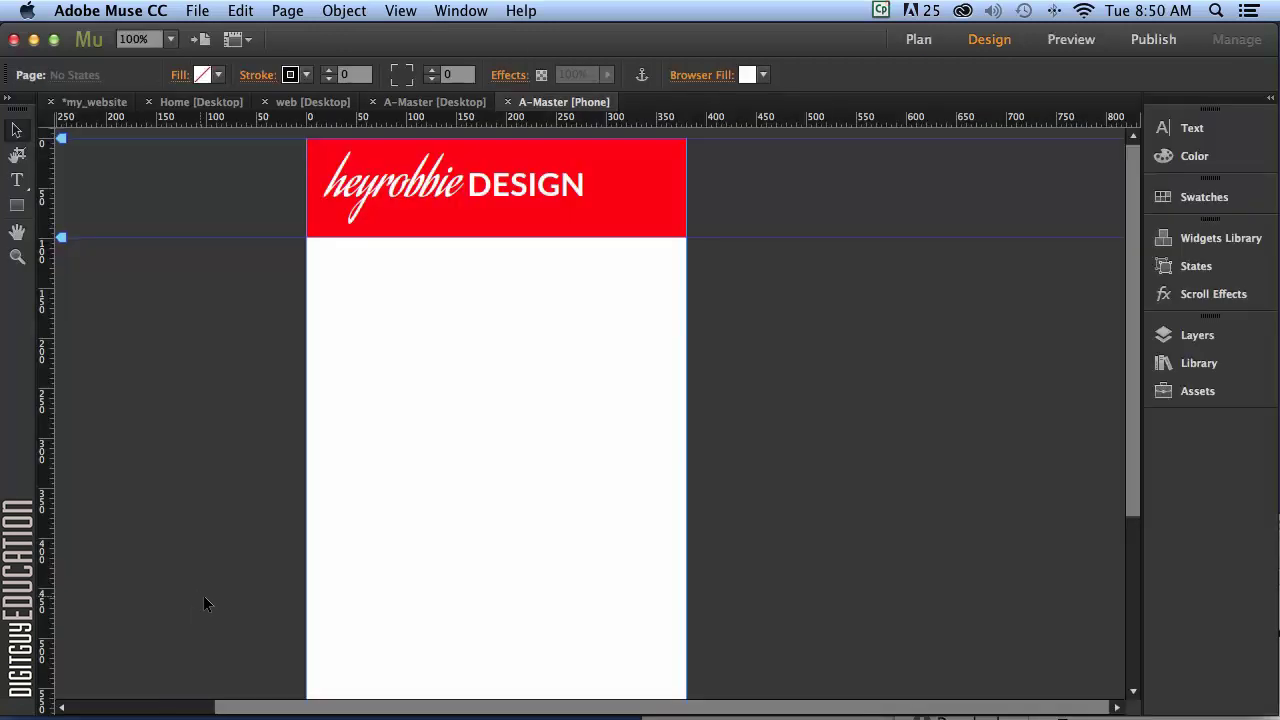
pyautogui.scroll(-10, 443, 578)
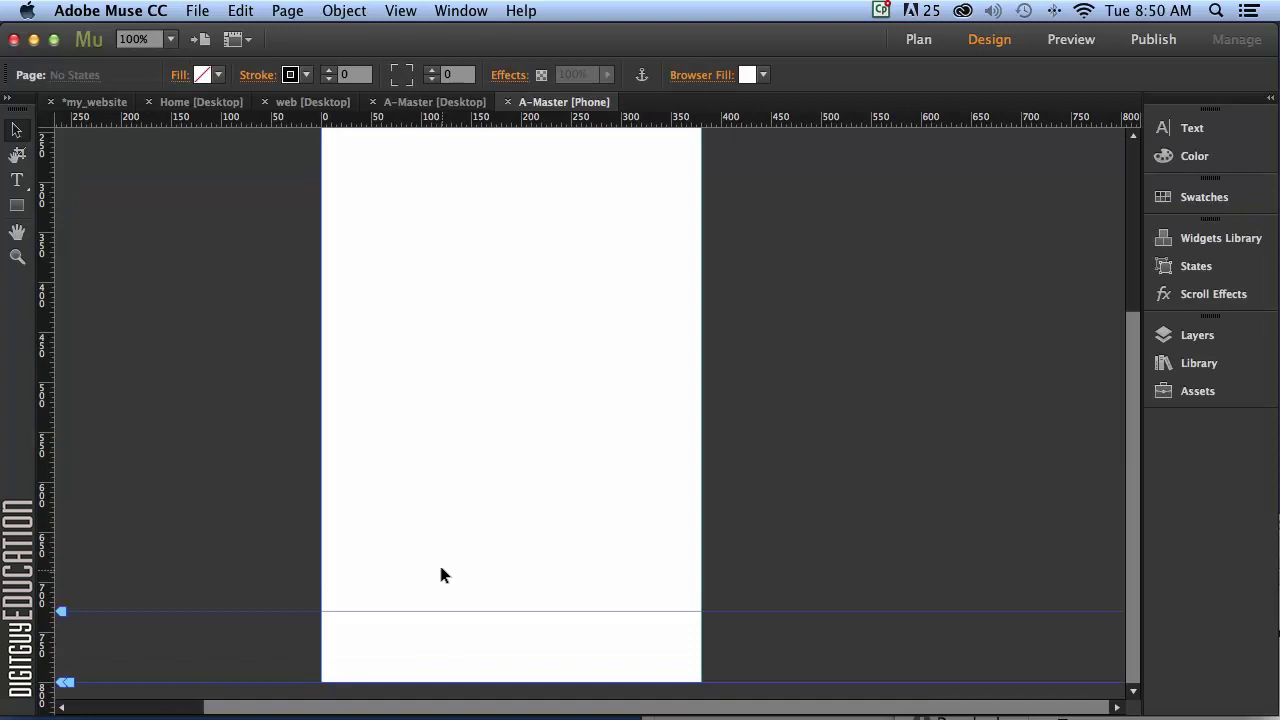
# Paste the orange rectangle as a bottom footer band and raise the Footer guide to 709 px.
pyautogui.press('super+v')
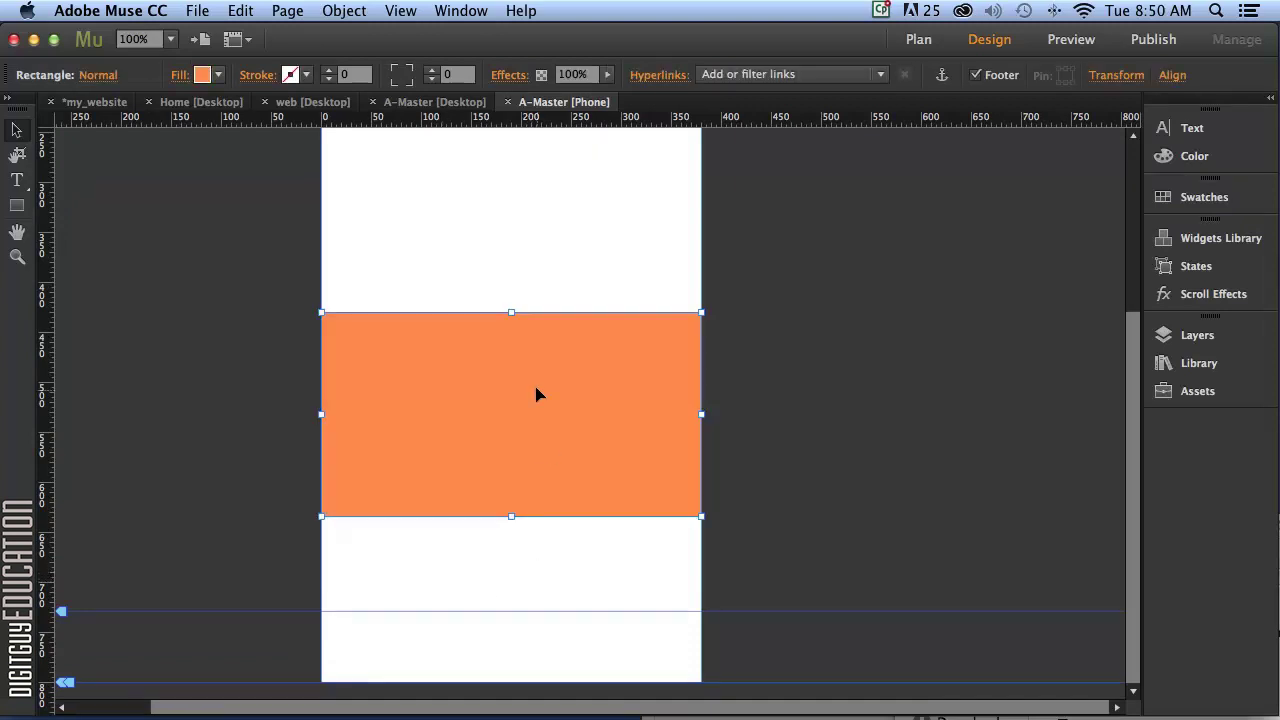
pyautogui.moveTo(504, 310); pyautogui.dragTo(504, 615)
pyautogui.moveTo(503, 540)
pyautogui.mouseDown()
pyautogui.moveTo(503, 509)
pyautogui.moveTo(503, 521)
pyautogui.mouseUp()
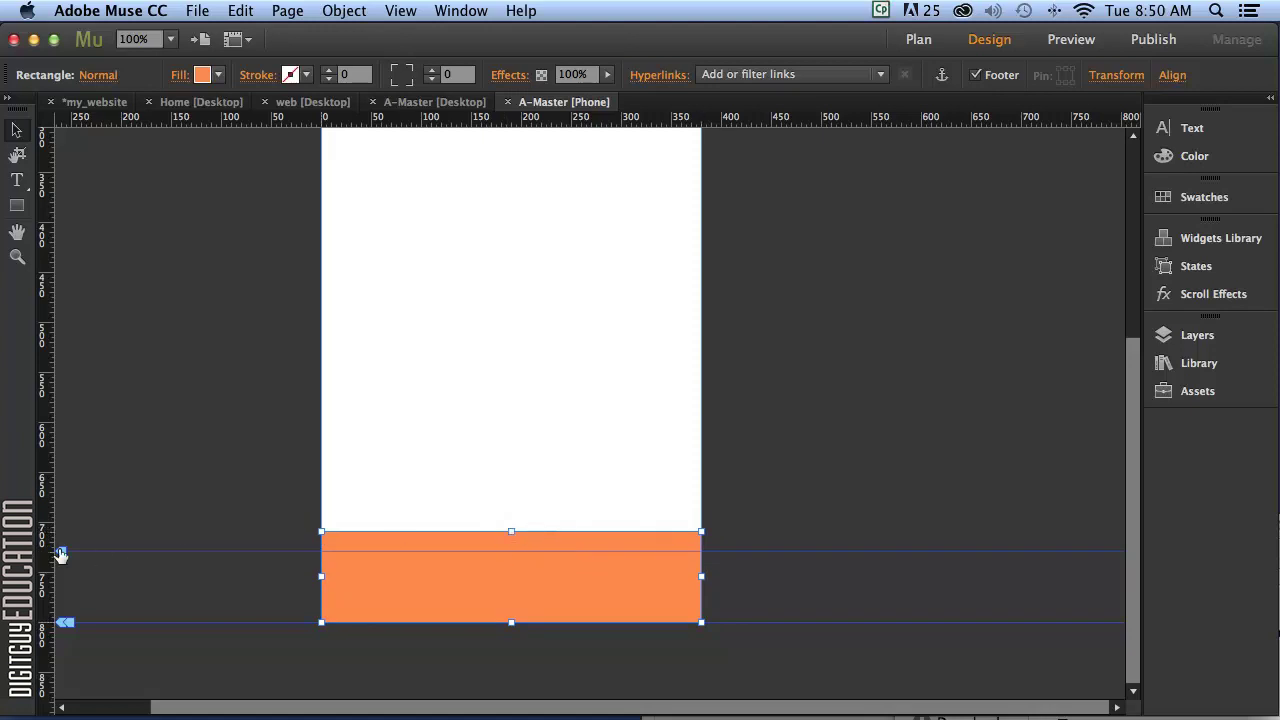
pyautogui.moveTo(60, 554); pyautogui.dragTo(57, 531)
pyautogui.click(299, 522)
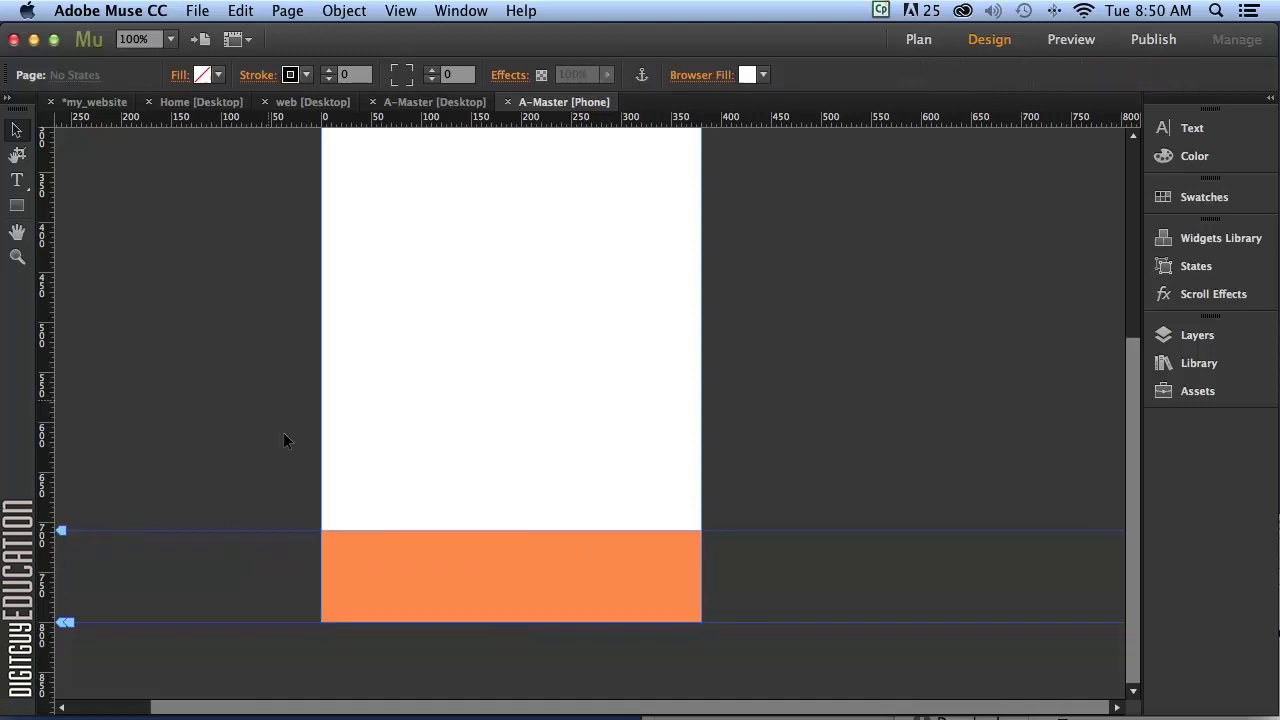
pyautogui.click(918, 39)
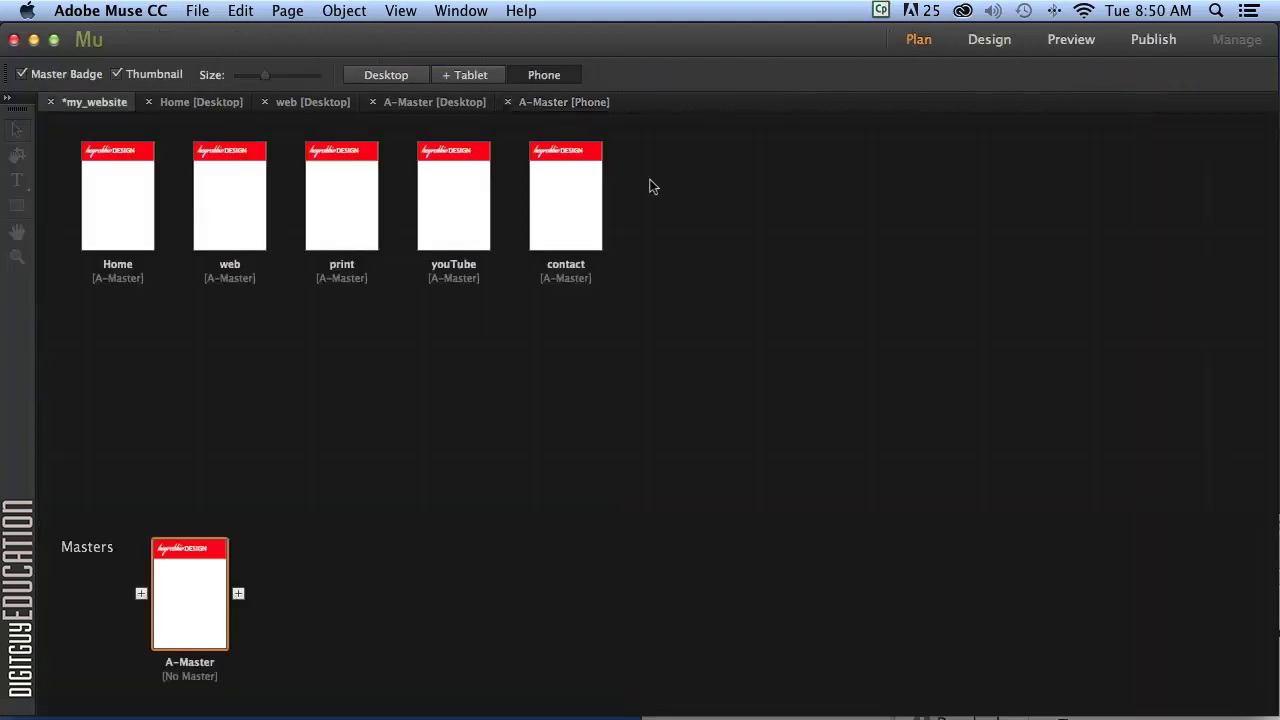
pyautogui.click(384, 76)
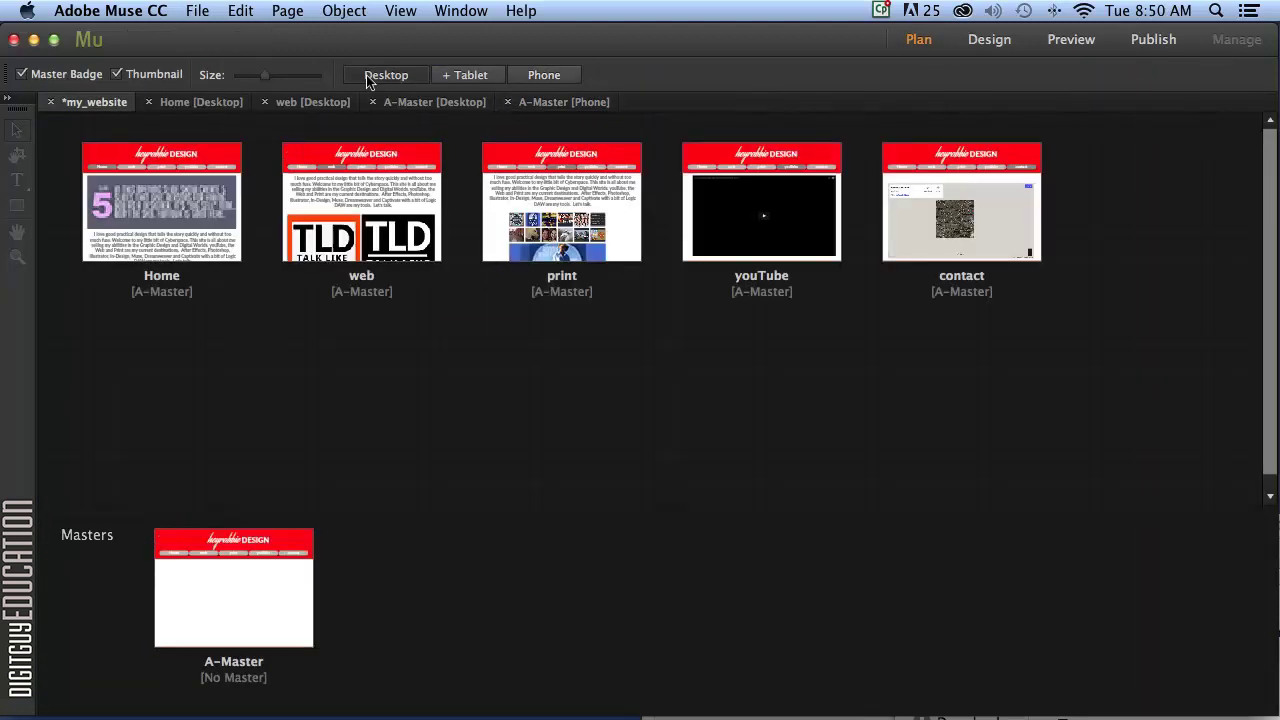
pyautogui.doubleClick(245, 603)
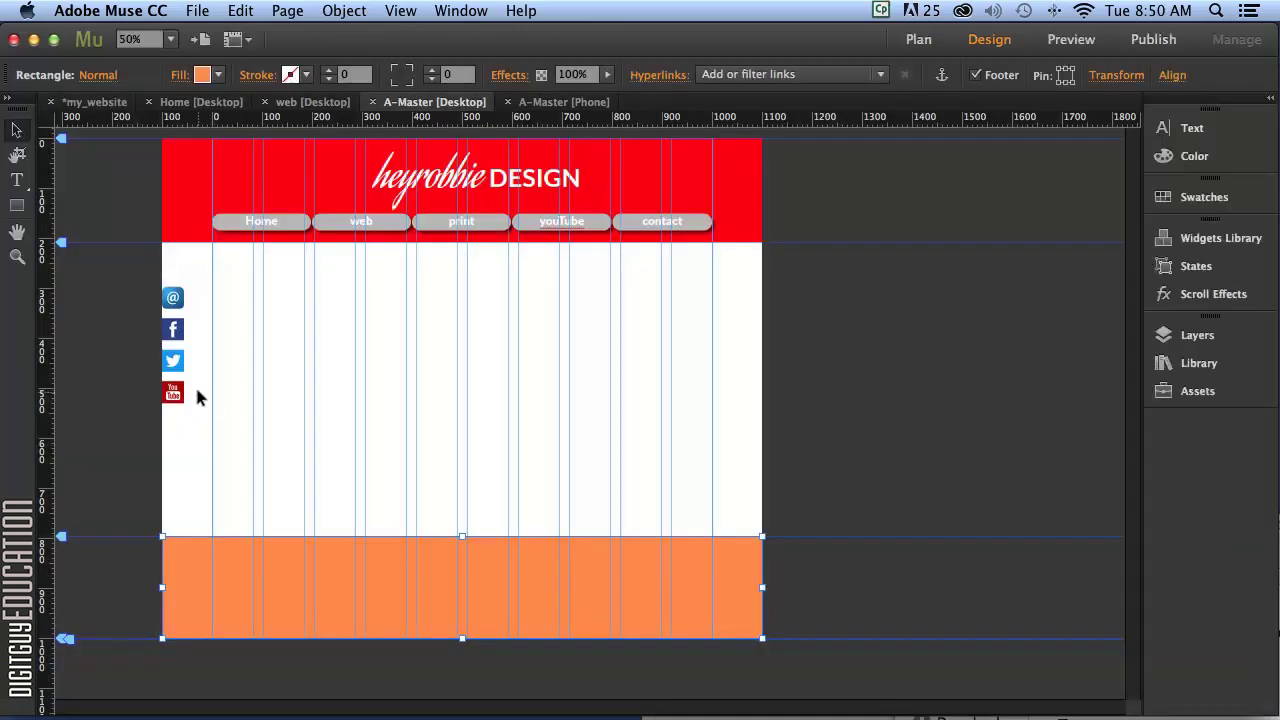
pyautogui.moveTo(198, 422); pyautogui.dragTo(149, 248)
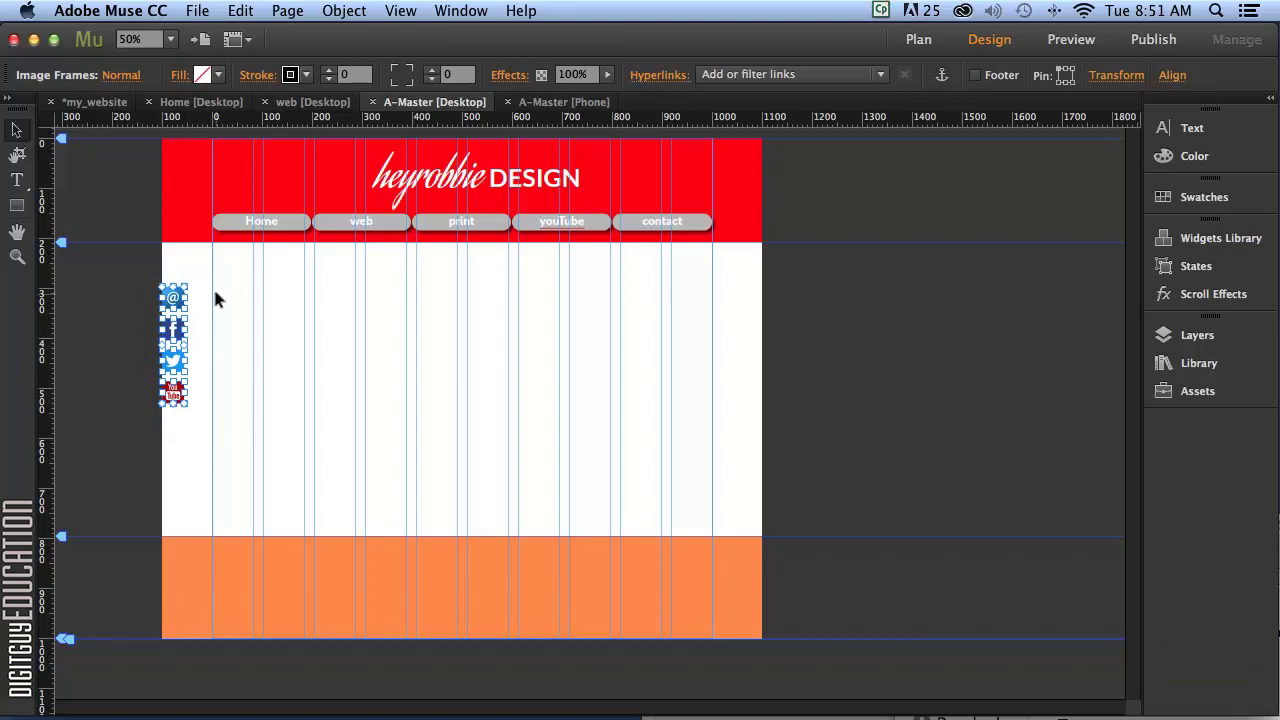
pyautogui.click(918, 39)
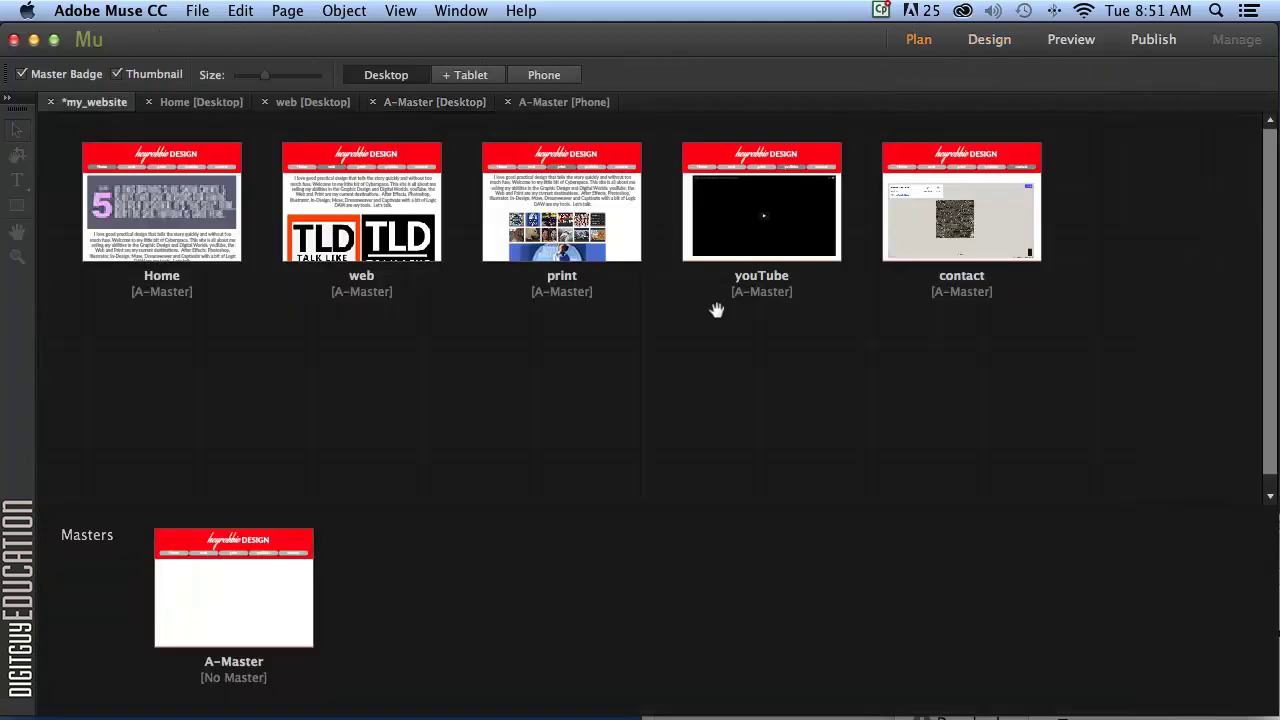
pyautogui.click(531, 78)
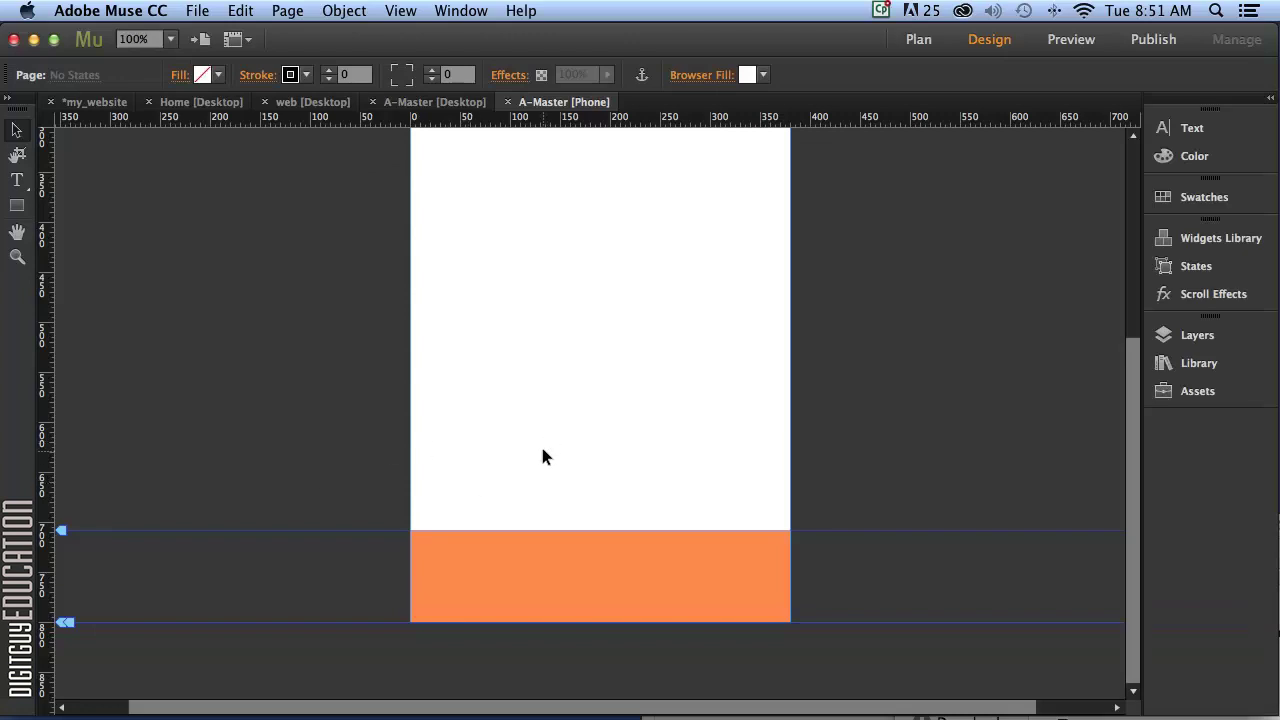
# Paste the e-mail, Facebook, Twitter and YouTube icons, arrange them in a footer row, and select all four.
pyautogui.press('super+v')
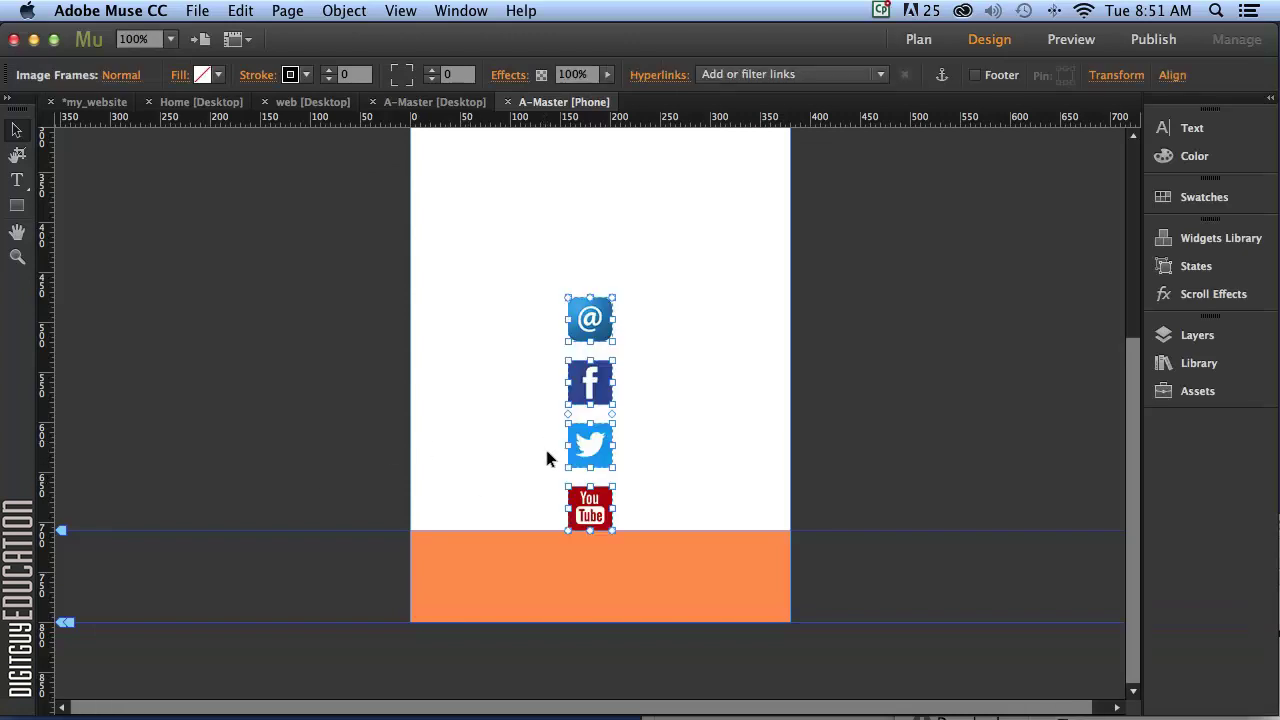
pyautogui.click(255, 398)
pyautogui.moveTo(590, 318); pyautogui.dragTo(456, 569)
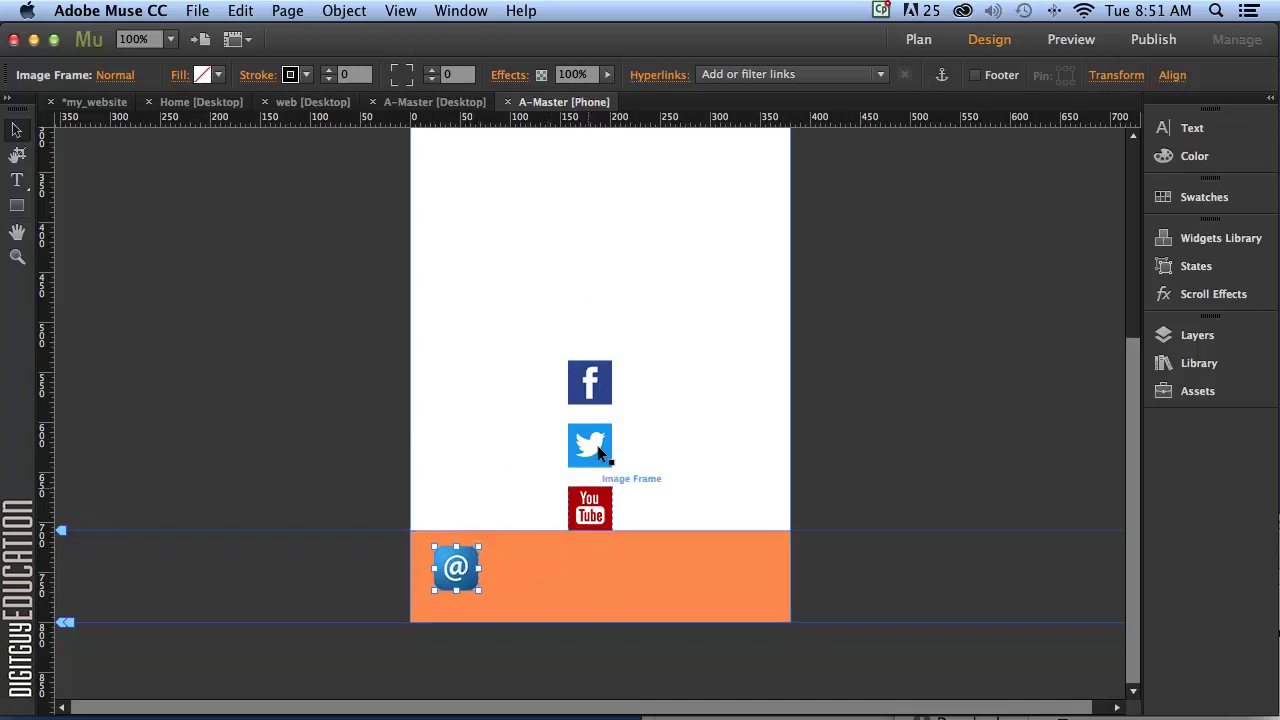
pyautogui.moveTo(594, 367); pyautogui.dragTo(527, 563)
pyautogui.moveTo(585, 437); pyautogui.dragTo(598, 563)
pyautogui.moveTo(588, 506); pyautogui.dragTo(726, 563)
pyautogui.click(462, 573)
pyautogui.keyDown('shift'); pyautogui.click(527, 568); pyautogui.keyUp('shift')
pyautogui.keyDown('shift'); pyautogui.click(600, 568); pyautogui.keyUp('shift')
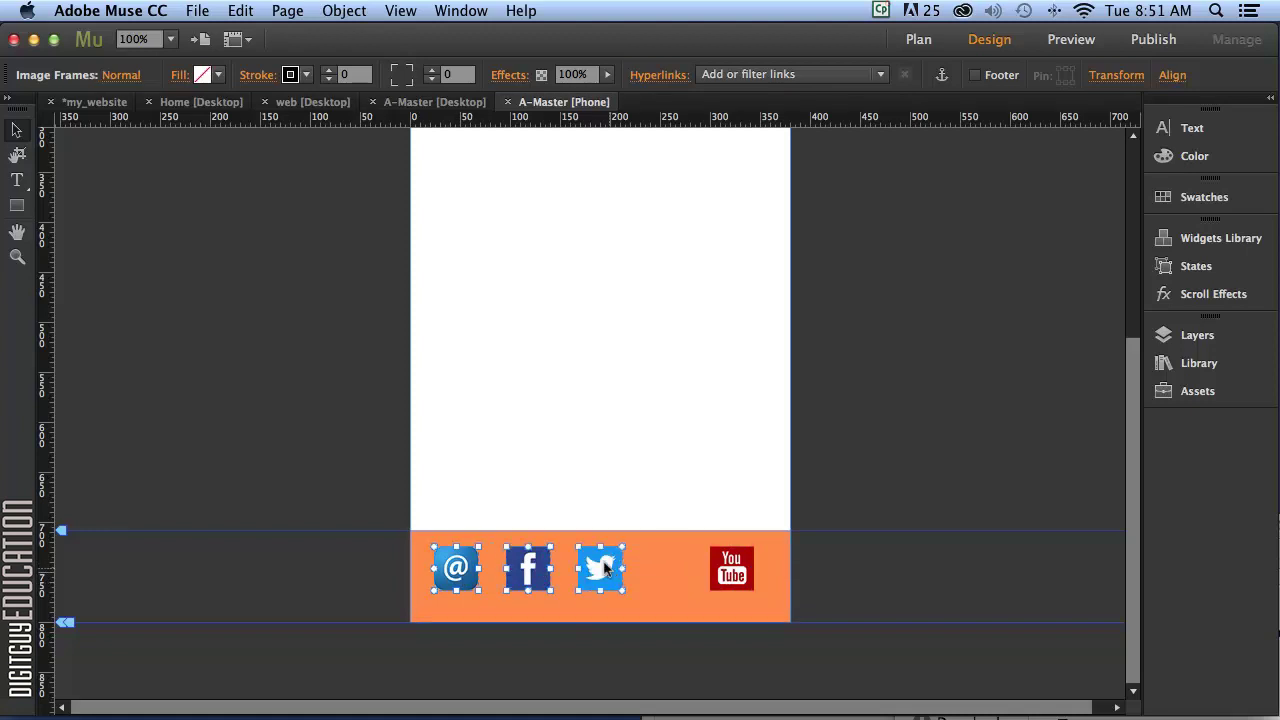
pyautogui.keyDown('shift'); pyautogui.click(731, 568); pyautogui.keyUp('shift')
# Distribute the four icons' horizontal centers via the Align panel, nudge them down and right, then deselect.
pyautogui.click(445, 10)
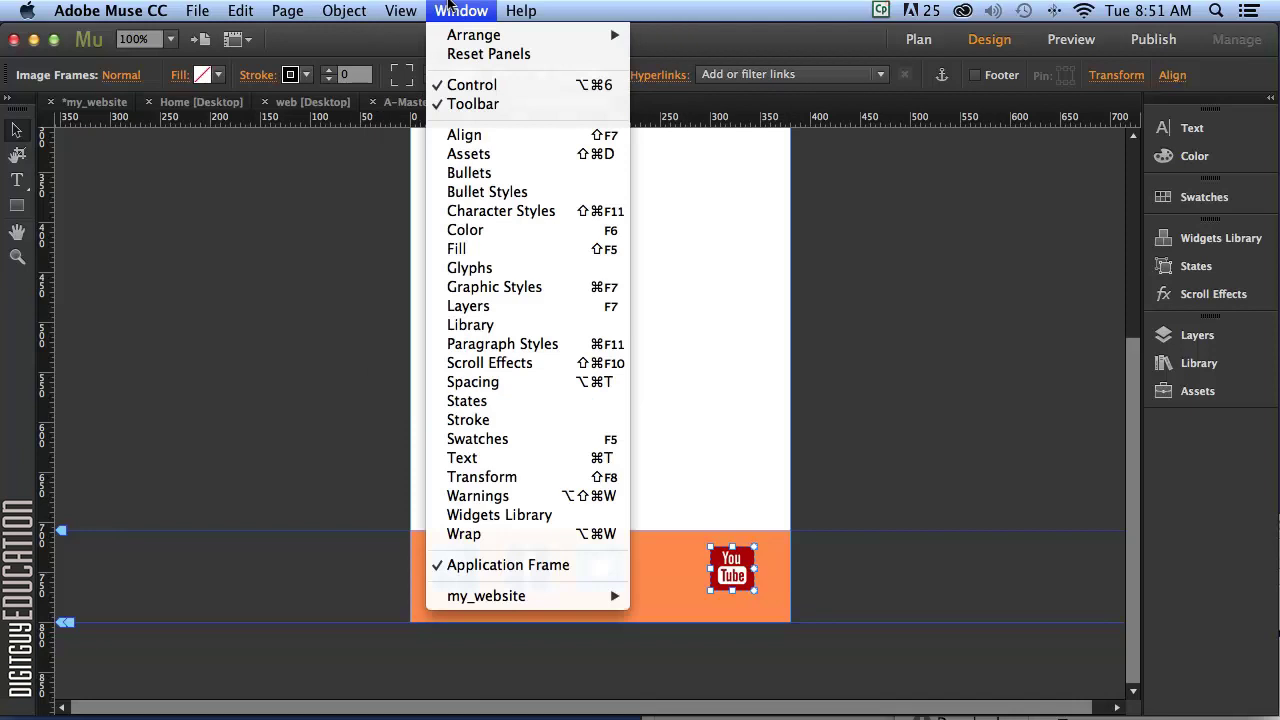
pyautogui.click(478, 141)
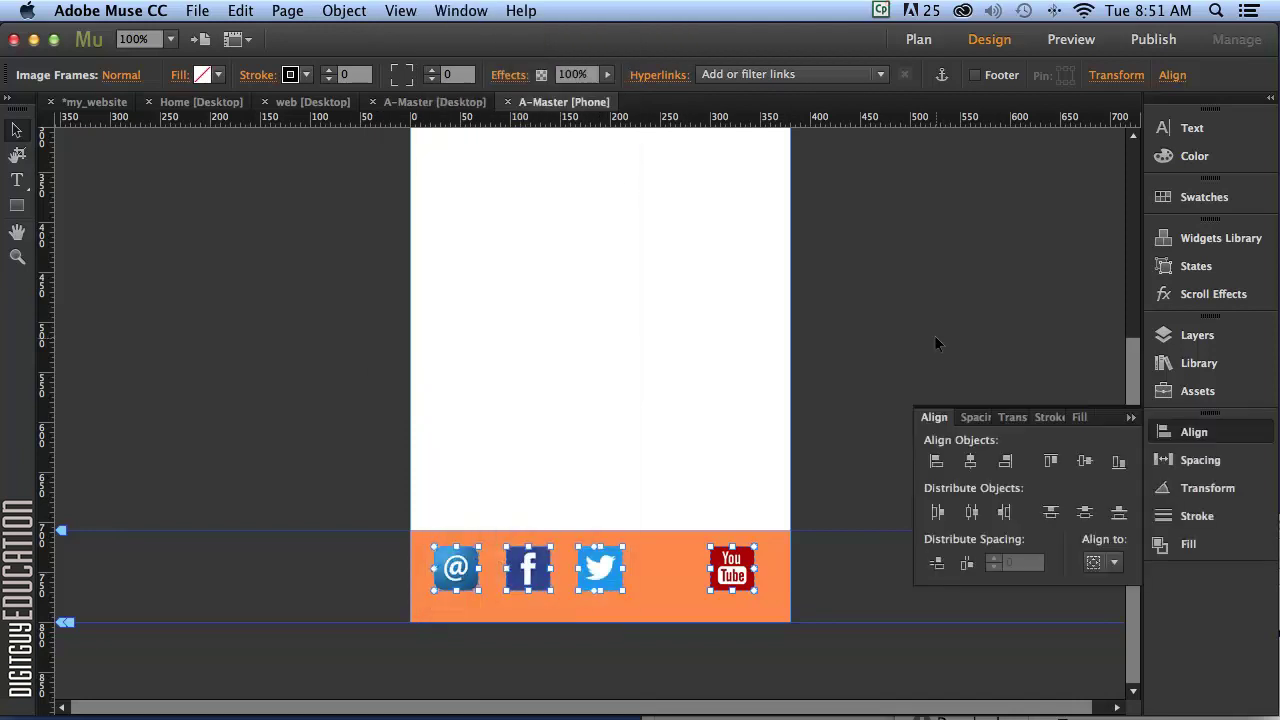
pyautogui.click(972, 514)
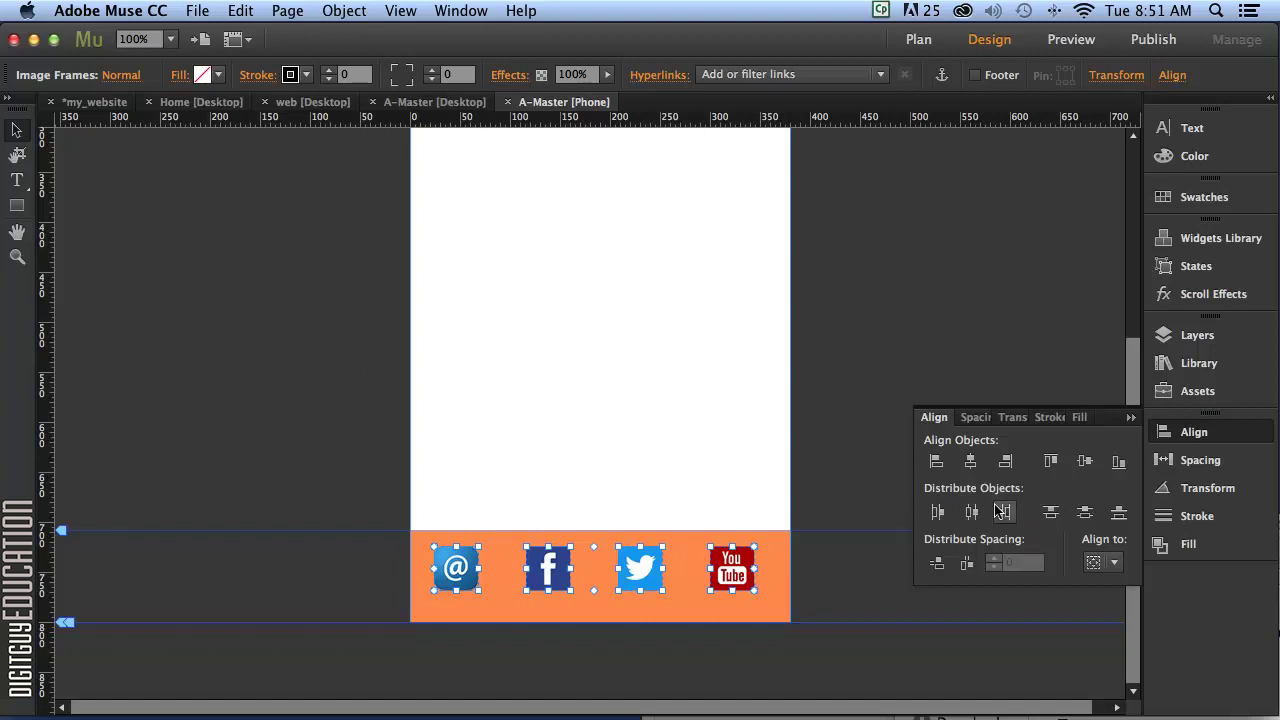
pyautogui.press('Down')
pyautogui.press('Down')
pyautogui.press('Down')
pyautogui.press('Down')
pyautogui.press('Down')
pyautogui.press('Down')
pyautogui.press('Down')
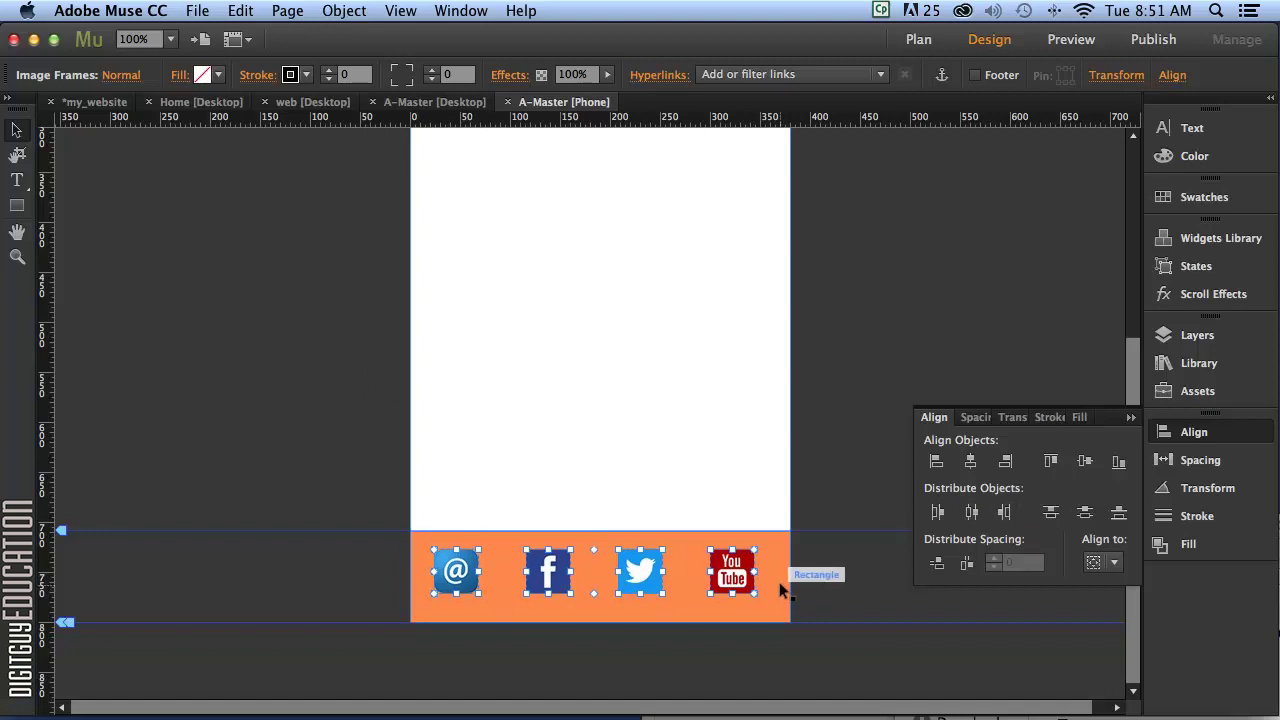
pyautogui.press('Right')
pyautogui.press('Right')
pyautogui.click(845, 418)
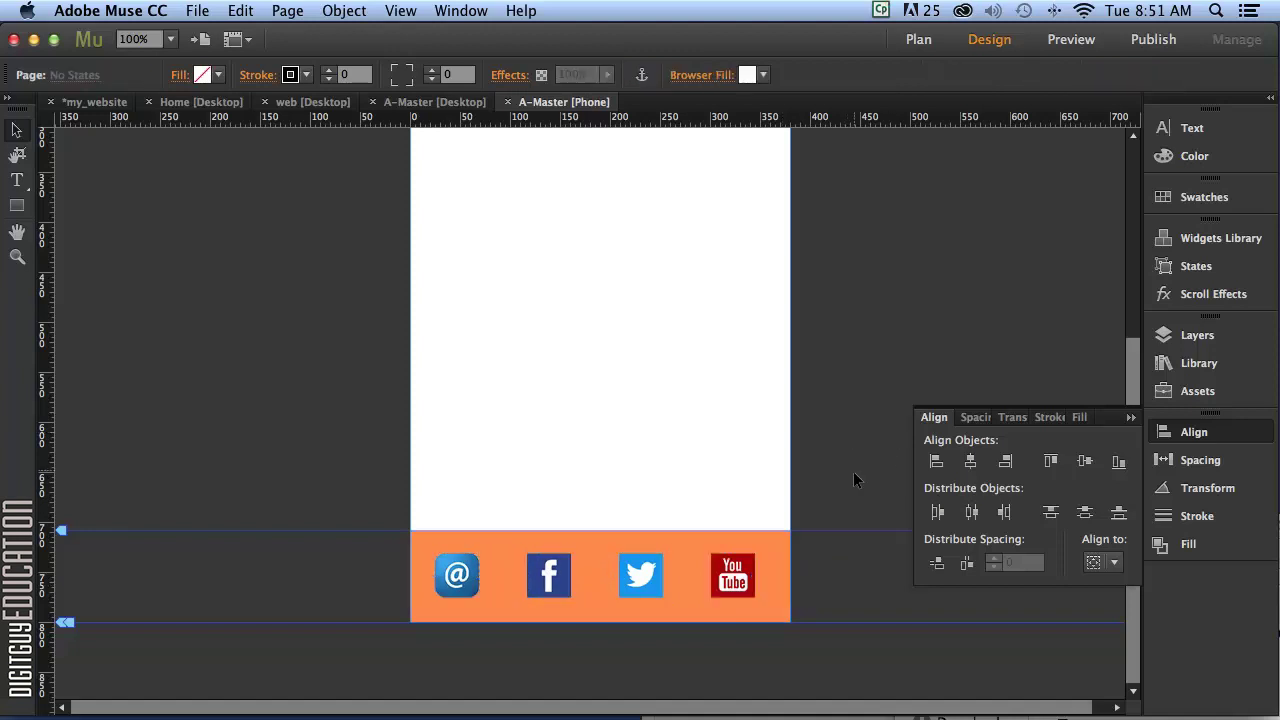
pyautogui.scroll(10, 809, 424)
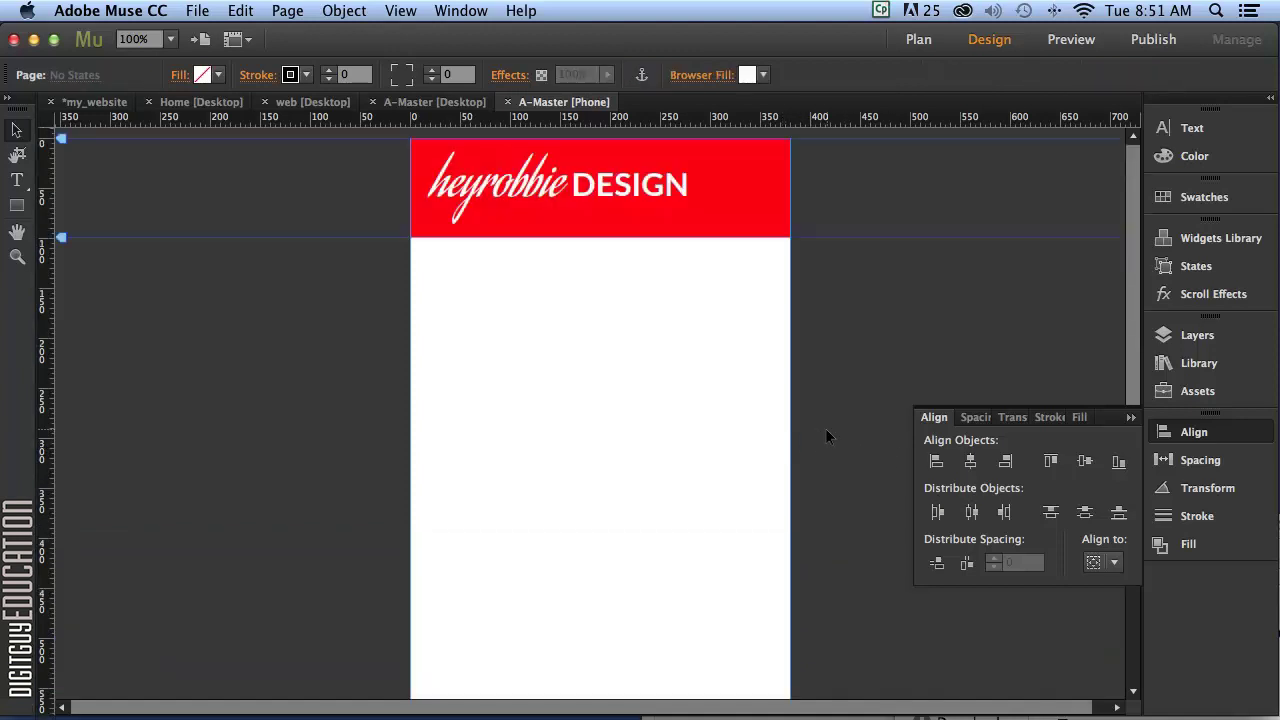